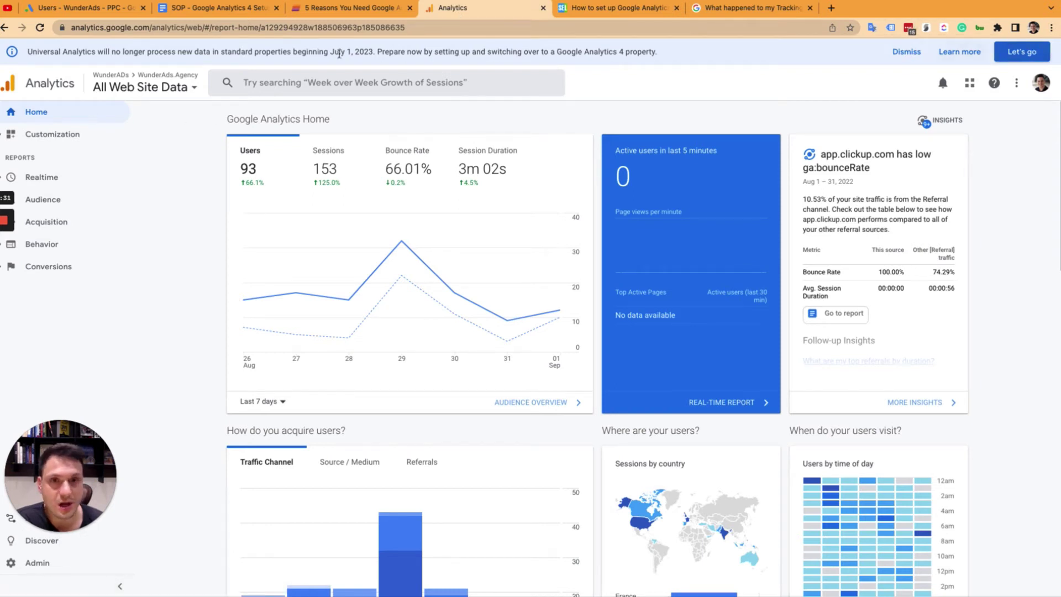
# - Create a new Google Analytics 4 property based on the WunderAds.Agency Universal Analytics property using the setup assistant
pyautogui.moveTo(36, 51); pyautogui.dragTo(704, 52)
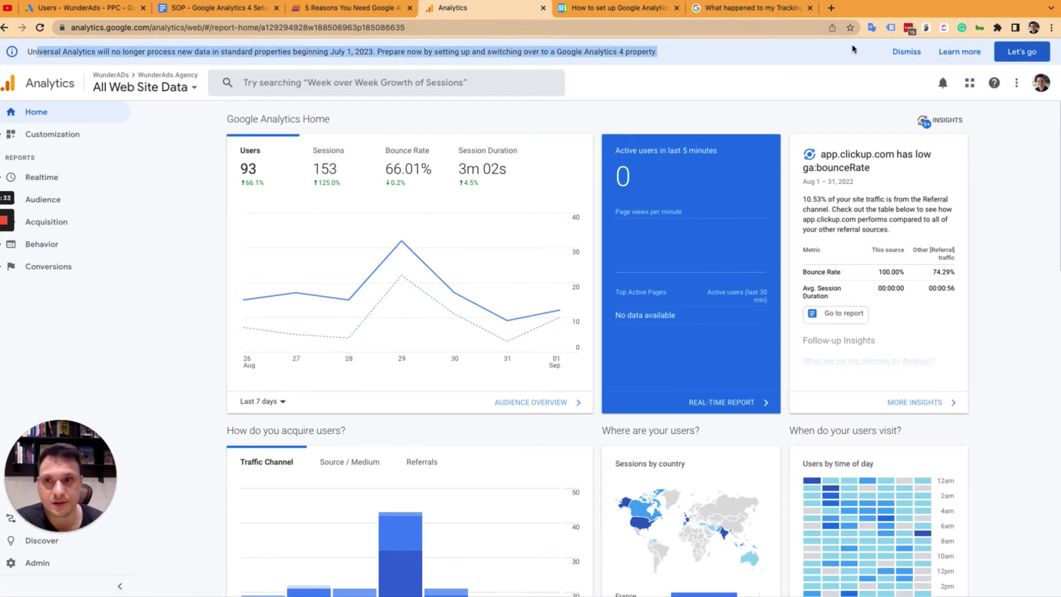
pyautogui.click(1029, 53)
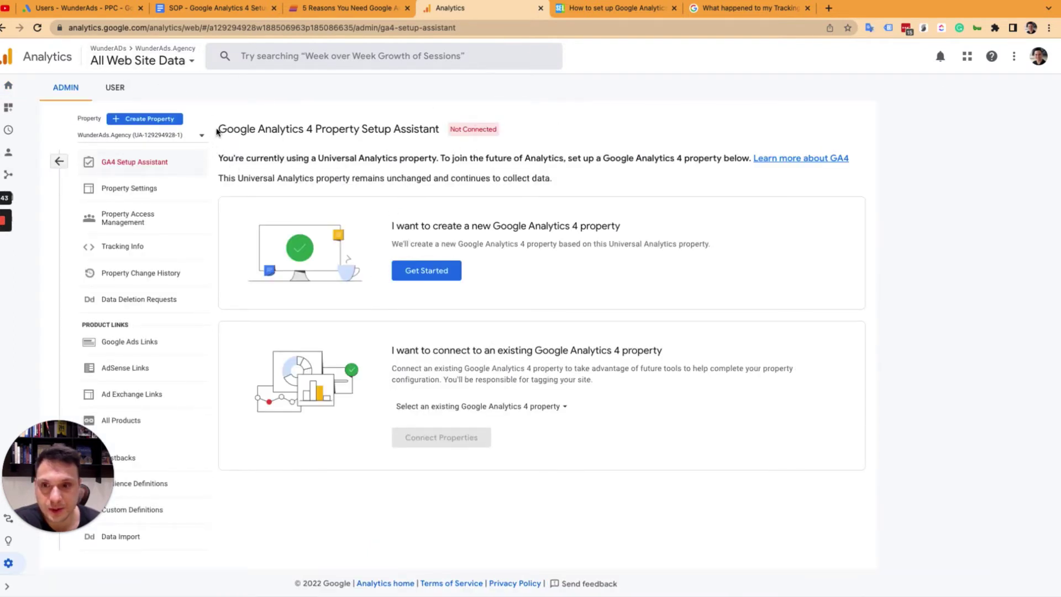
pyautogui.moveTo(217, 131); pyautogui.dragTo(258, 128)
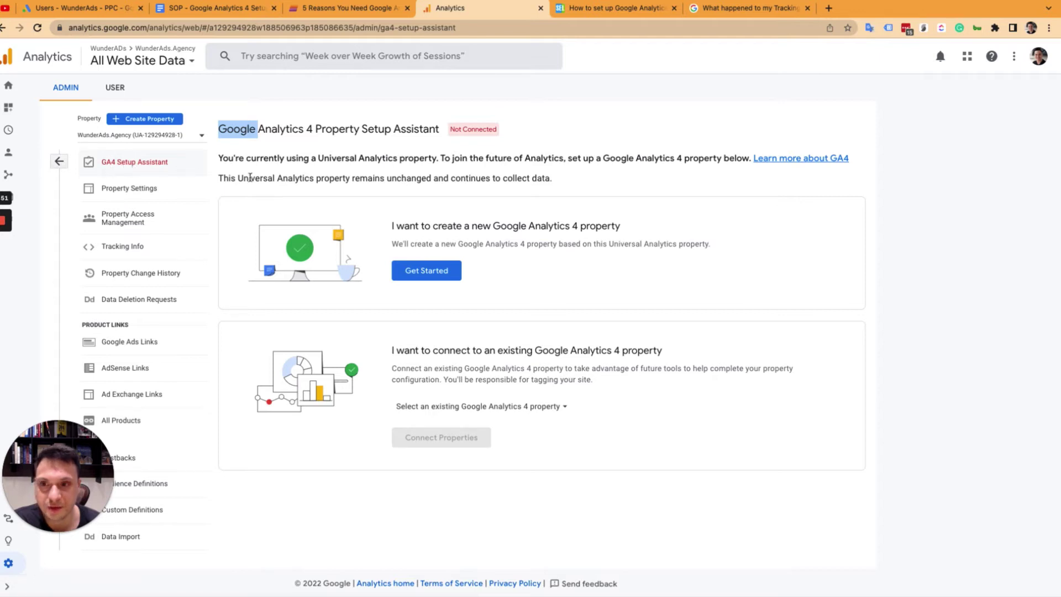
pyautogui.click(436, 277)
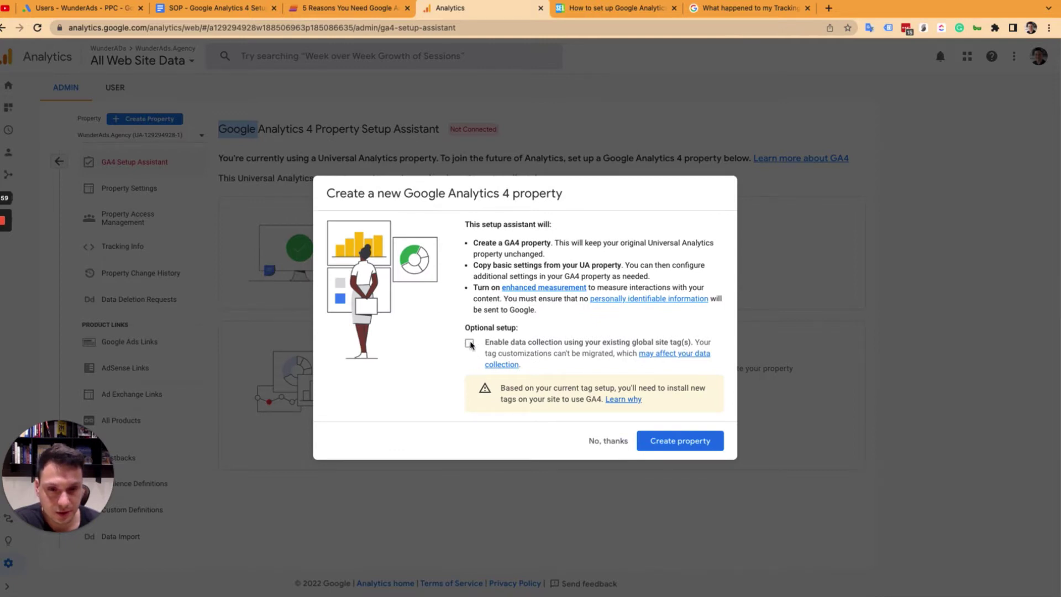
pyautogui.click(681, 440)
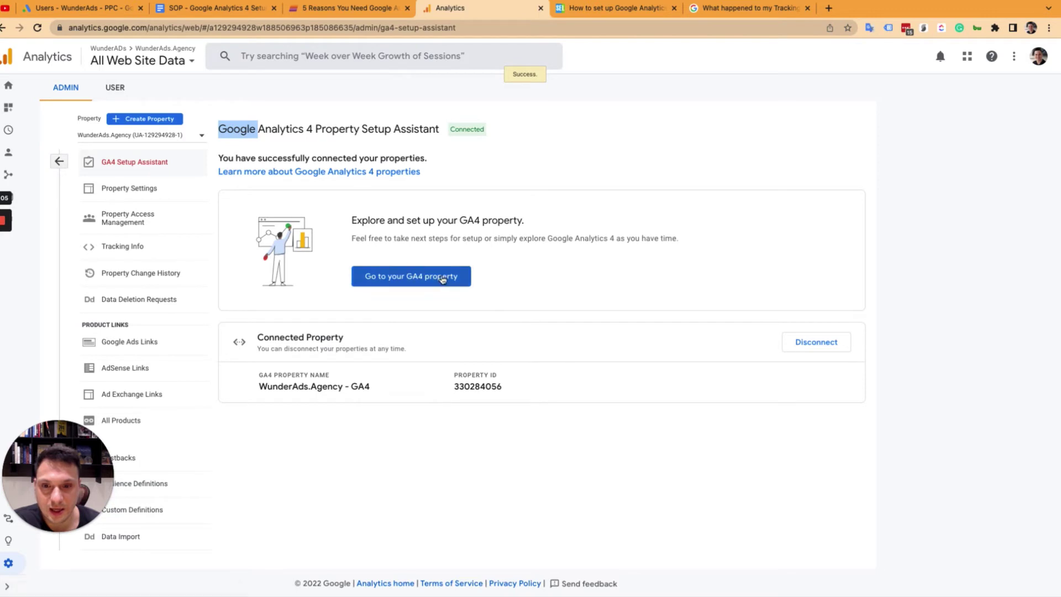
# - Open the connected WunderAds.Agency - GA4 property from the setup assistant
pyautogui.moveTo(503, 386); pyautogui.dragTo(455, 387)
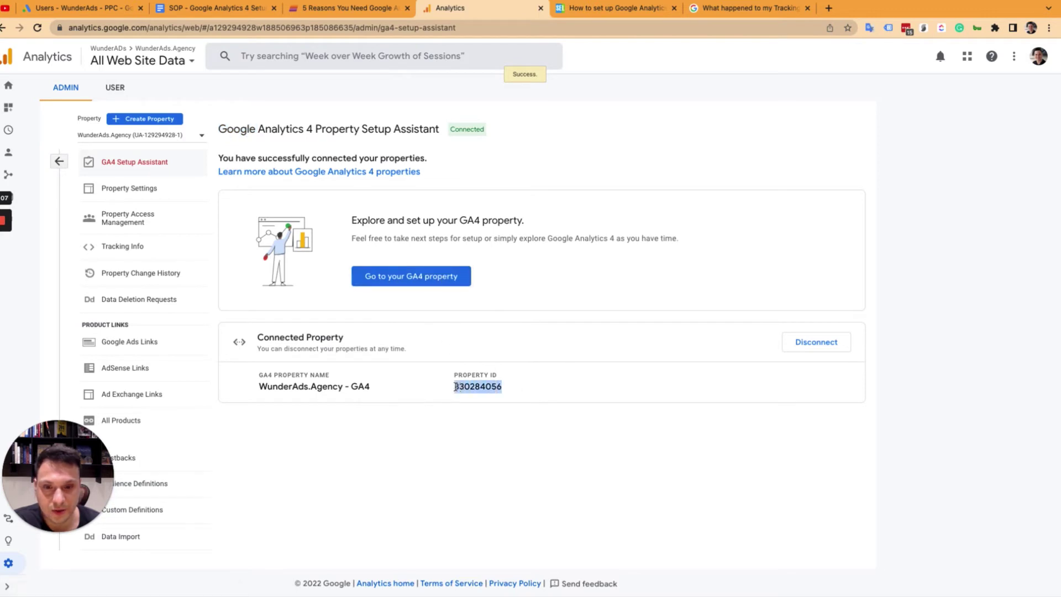
pyautogui.click(413, 280)
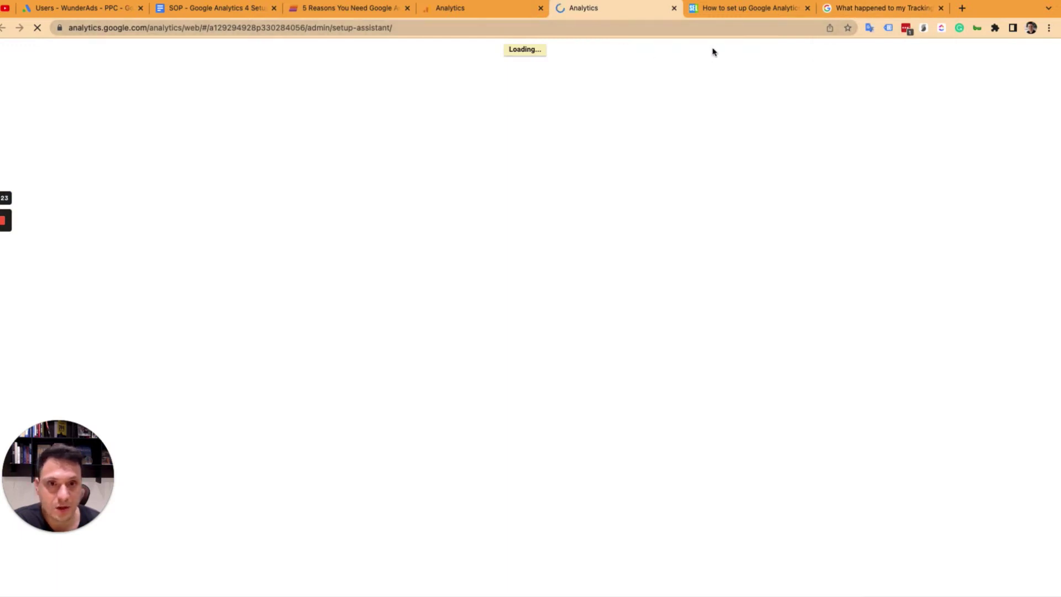
pyautogui.moveTo(1, 243)
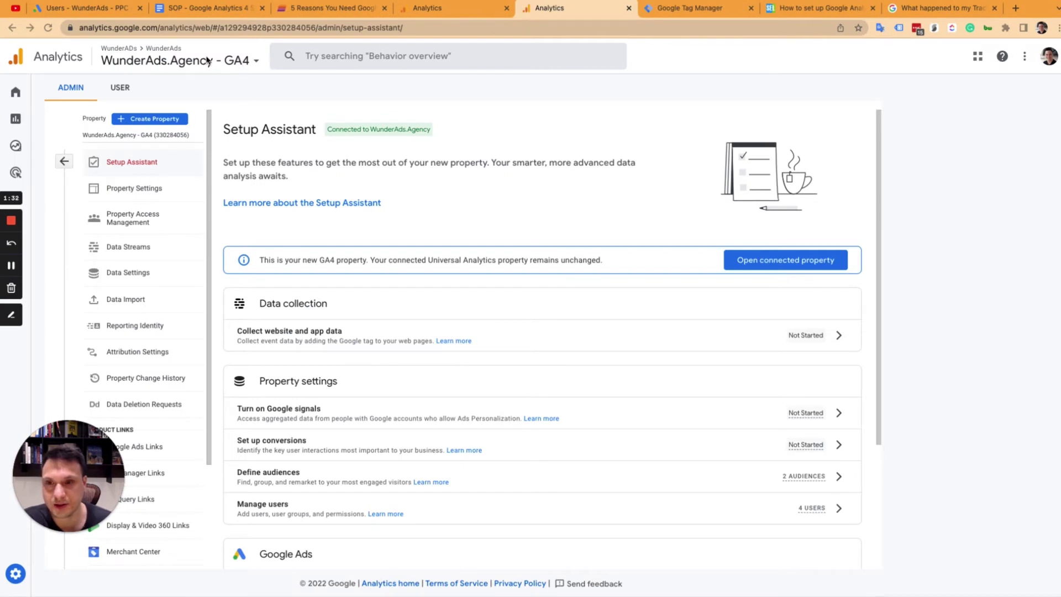
# - Review the GA4 property's Setup Assistant options and the list of properties in the WunderAds account
pyautogui.scroll(-3, 326, 292)
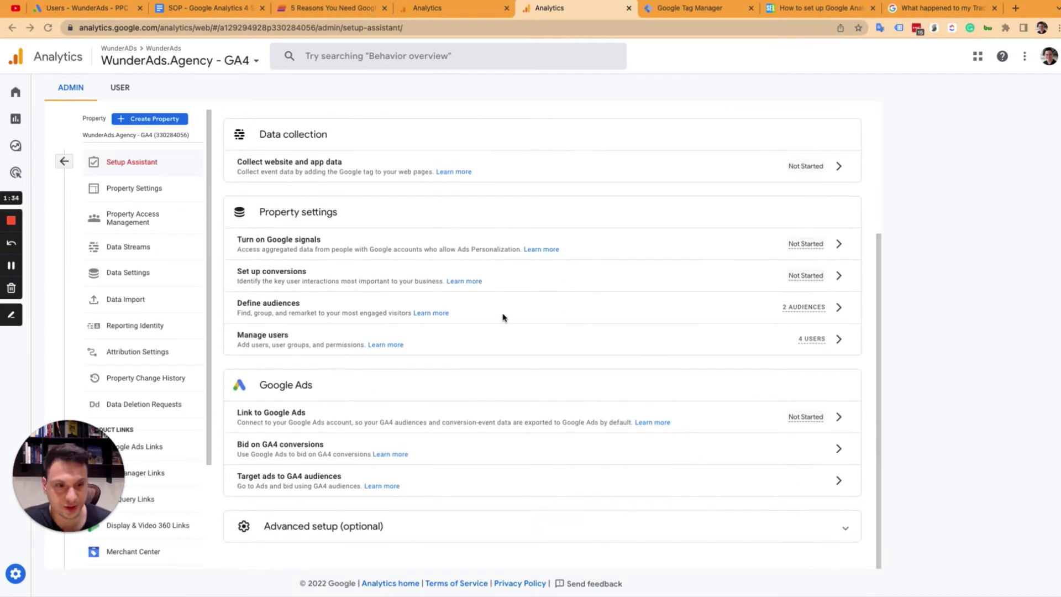
pyautogui.scroll(2, 500, 311)
pyautogui.scroll(-2, 500, 311)
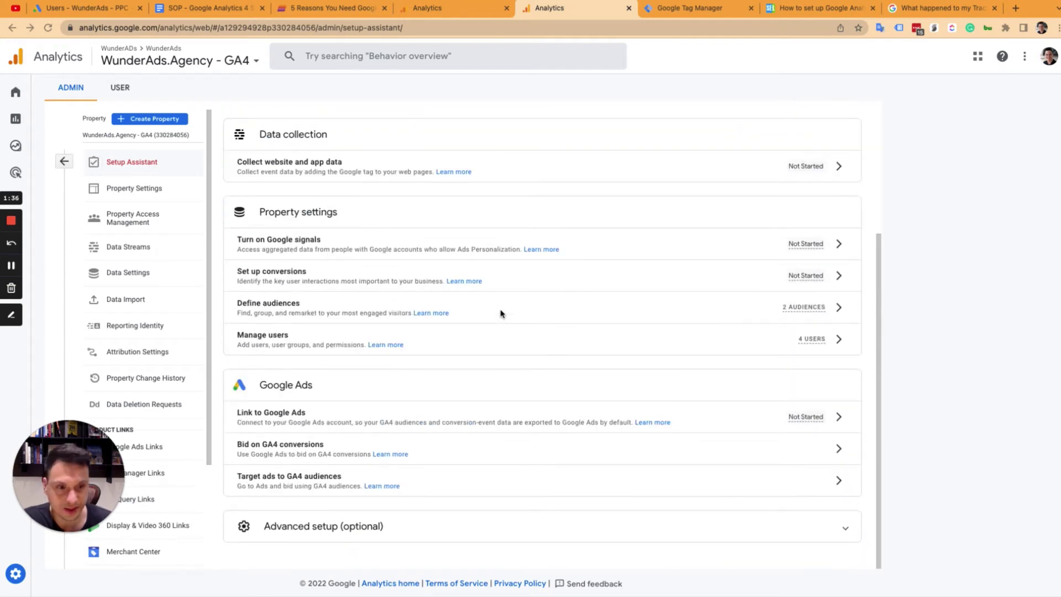
pyautogui.scroll(3, 500, 313)
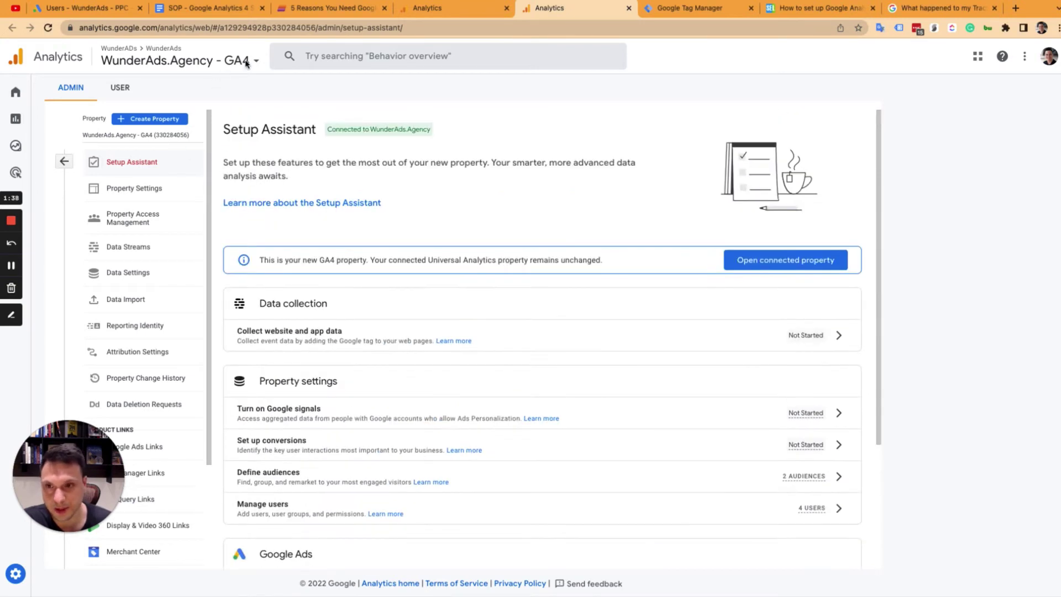
pyautogui.click(251, 61)
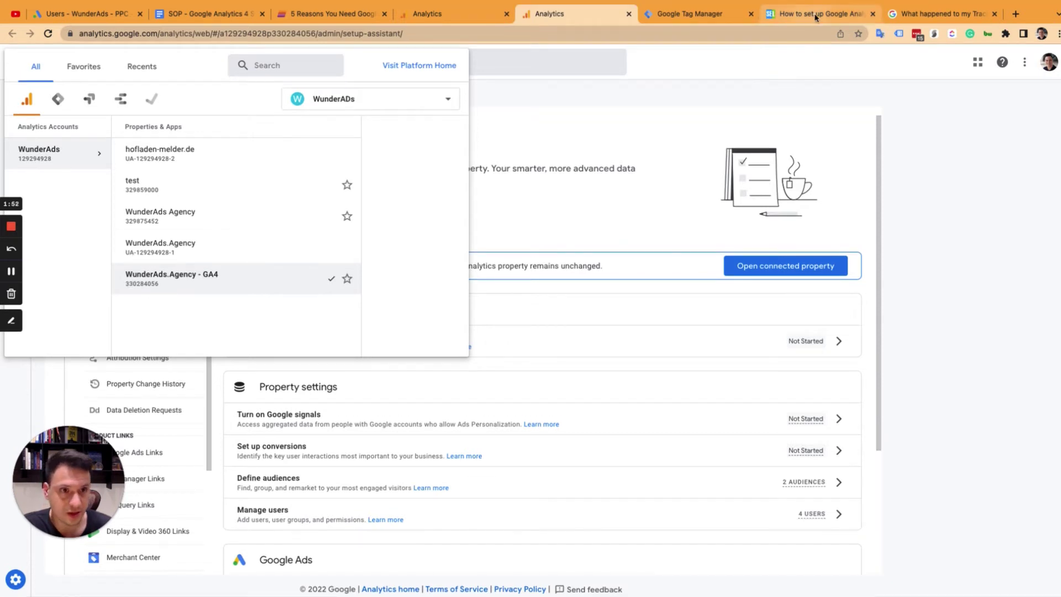
# - Read the Analytics Help article on finding the "G-" ID and the instructions in the SOP - Google Analytics 4 Setup document
pyautogui.click(943, 8)
pyautogui.scroll(-2, 257, 290)
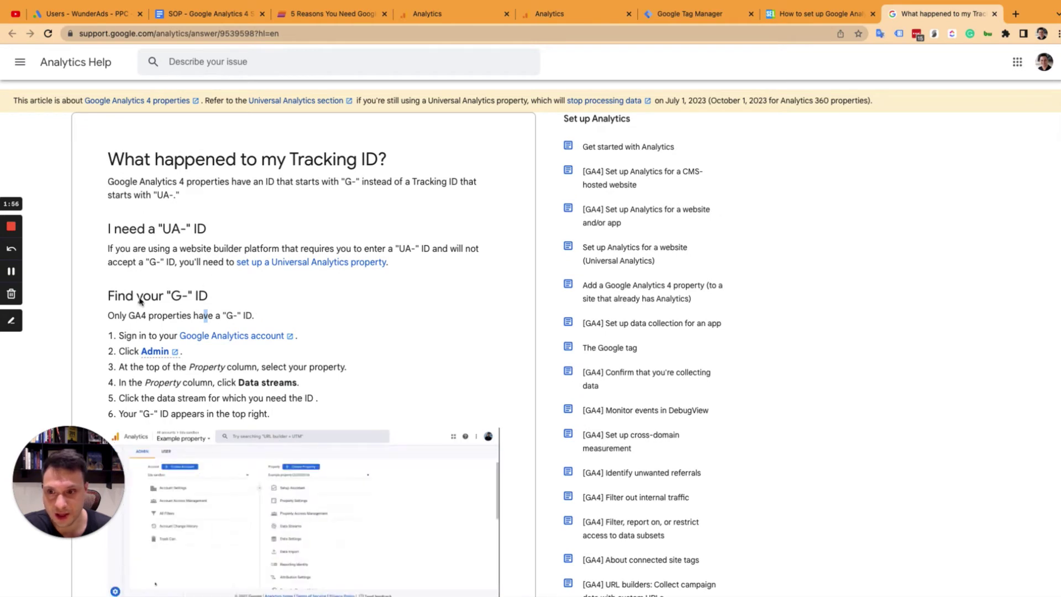
pyautogui.scroll(-5, 265, 320)
pyautogui.scroll(4, 228, 237)
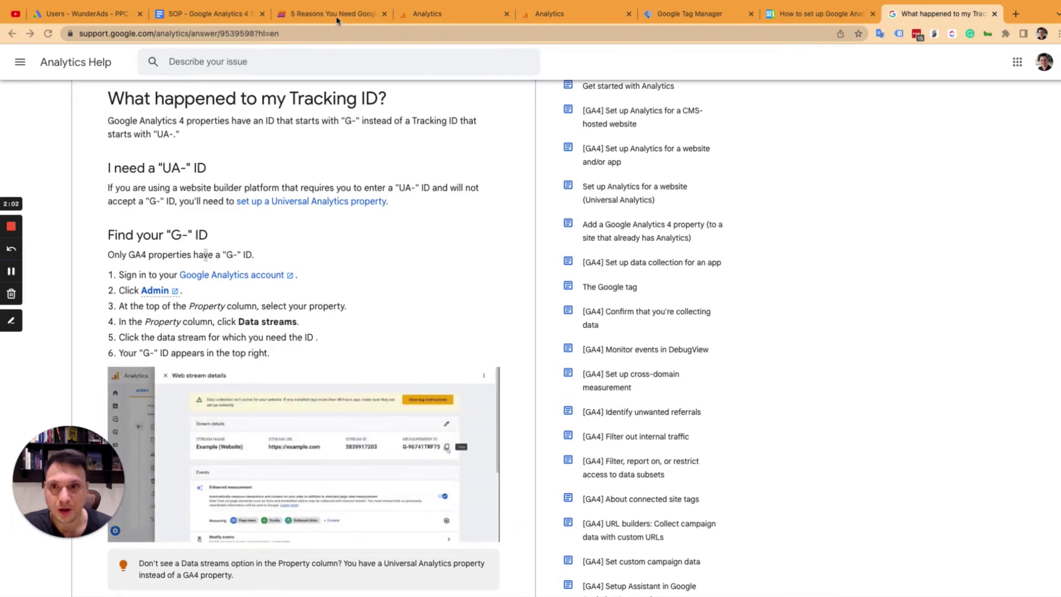
pyautogui.click(221, 17)
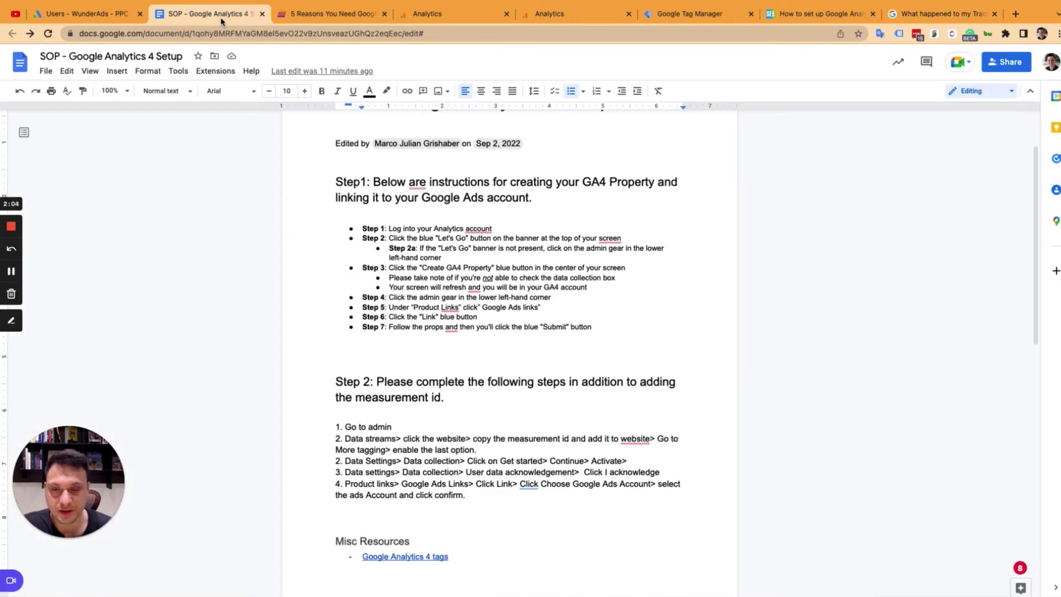
pyautogui.moveTo(336, 186); pyautogui.dragTo(580, 519)
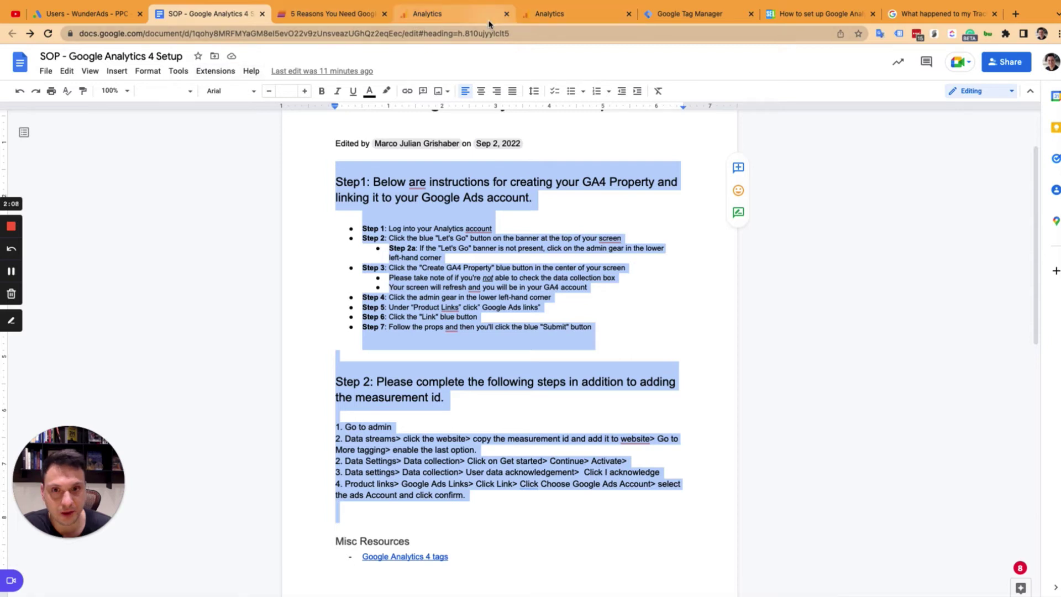
# - Return to the WunderAds.Agency - GA4 property in Google Analytics and open the management of its Google Ads links
pyautogui.click(455, 15)
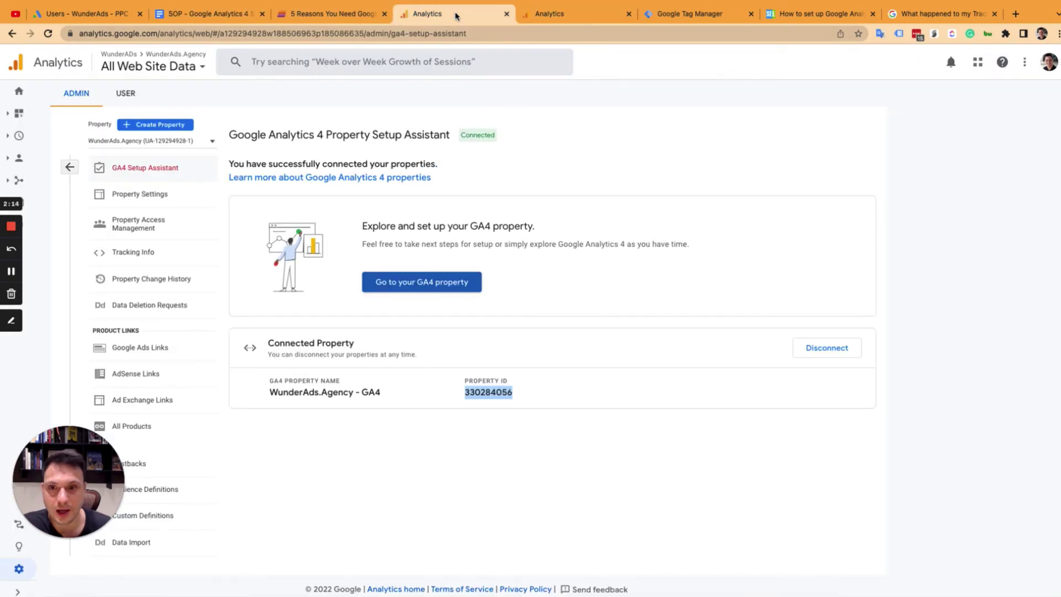
pyautogui.click(566, 7)
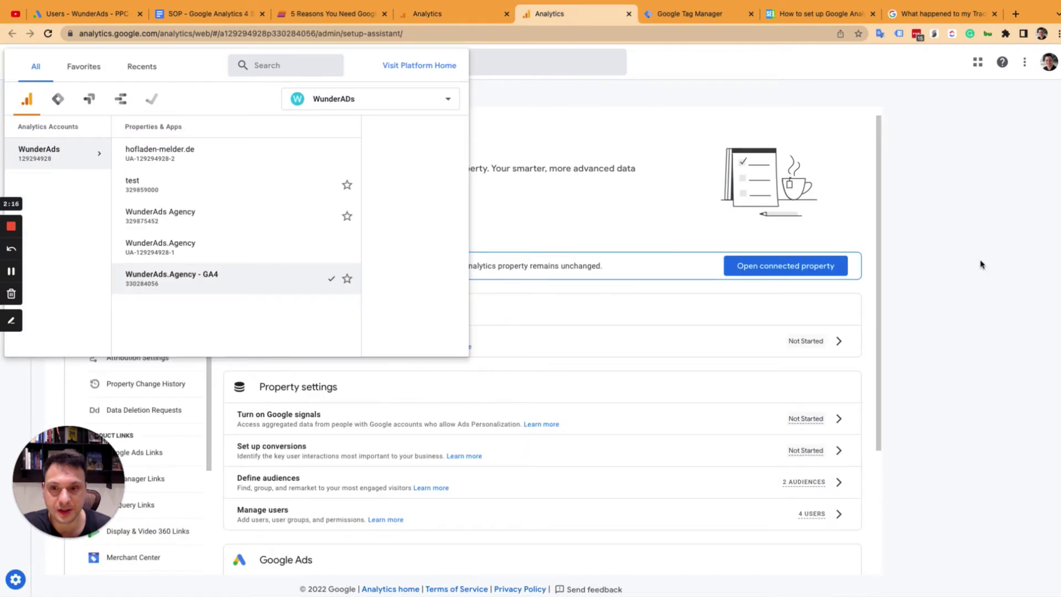
pyautogui.click(1001, 296)
pyautogui.scroll(-3, 524, 308)
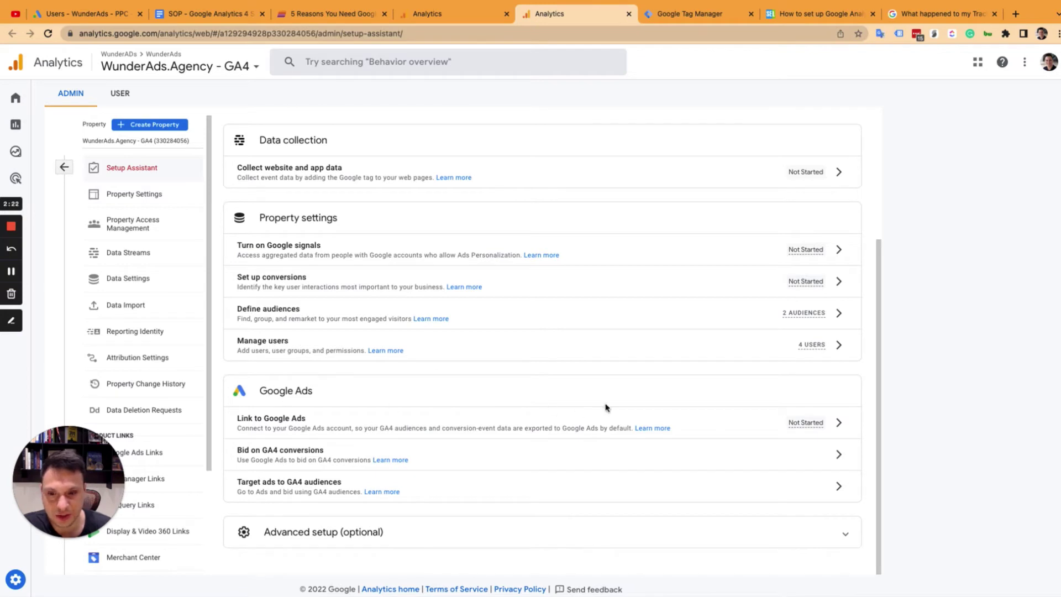
pyautogui.click(838, 423)
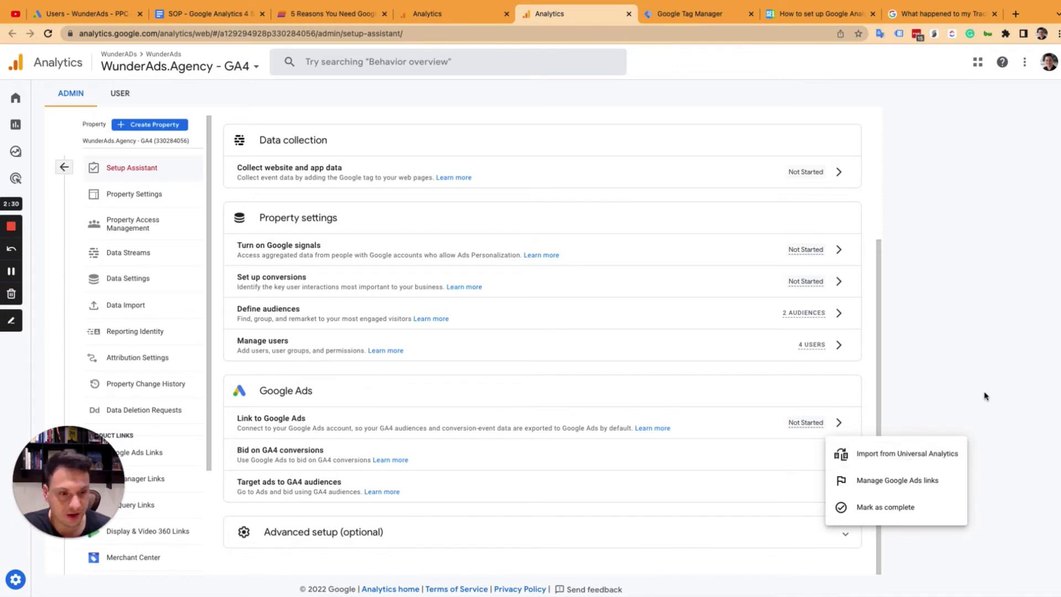
pyautogui.click(559, 414)
pyautogui.click(11, 271)
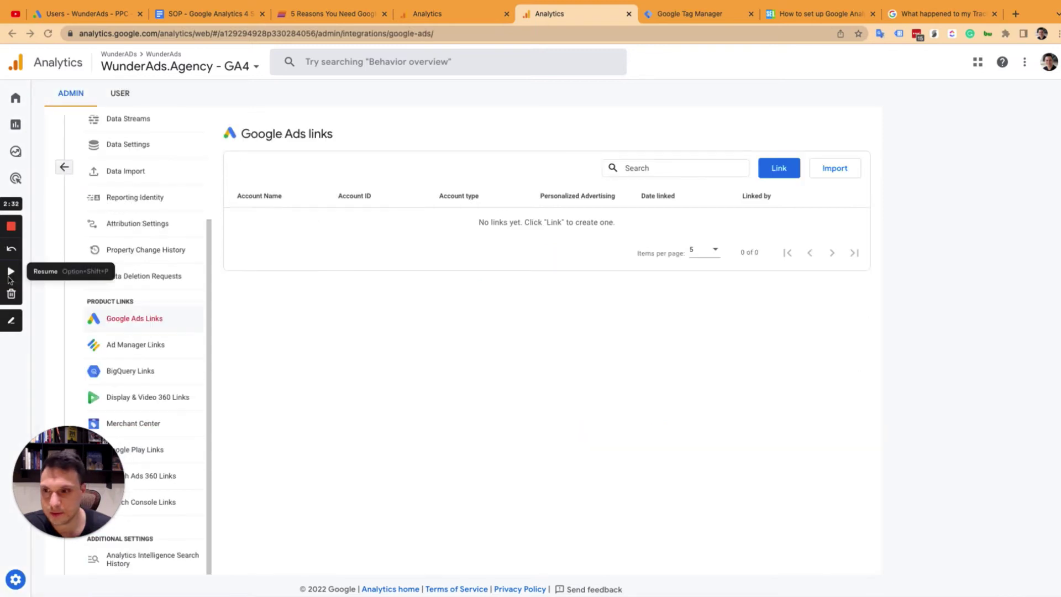
pyautogui.click(11, 270)
# - Start a new Google Ads link and bring up the managed Google Ads accounts to choose from
pyautogui.scroll(3, 135, 279)
pyautogui.scroll(-3, 118, 304)
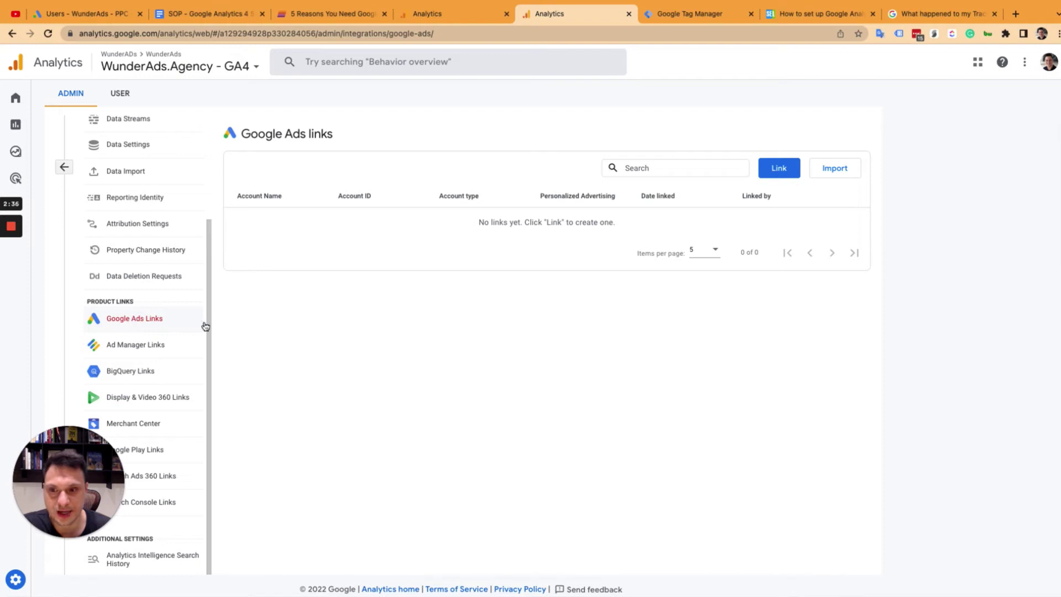
pyautogui.click(793, 178)
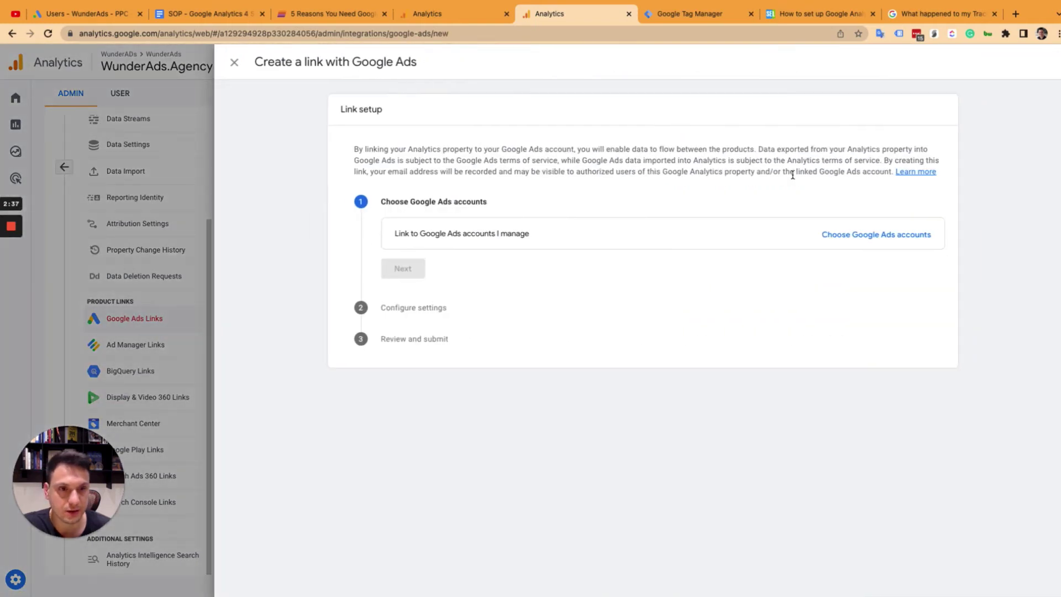
pyautogui.click(874, 236)
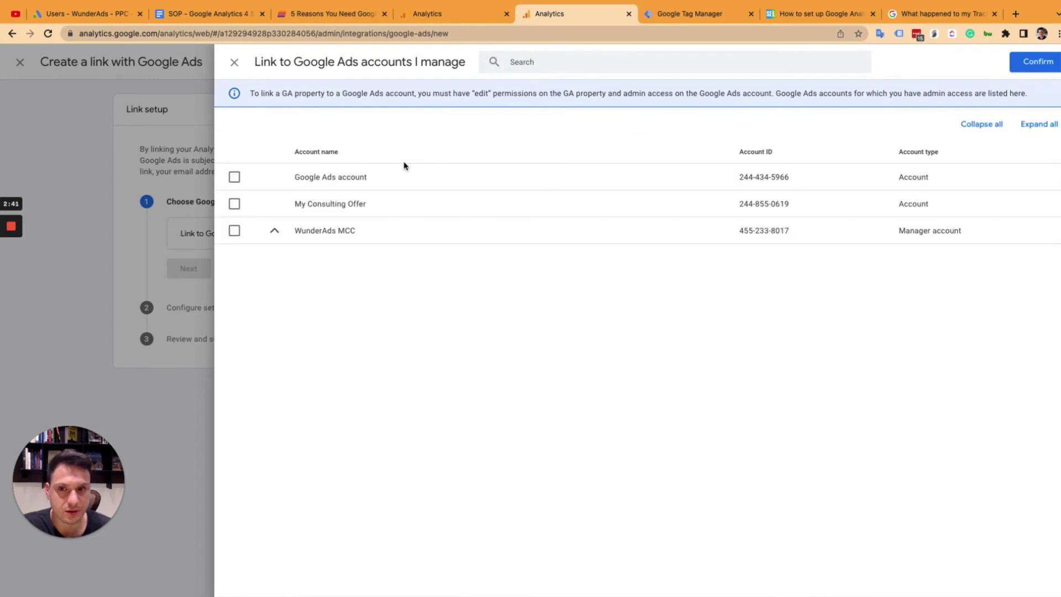
pyautogui.click(235, 233)
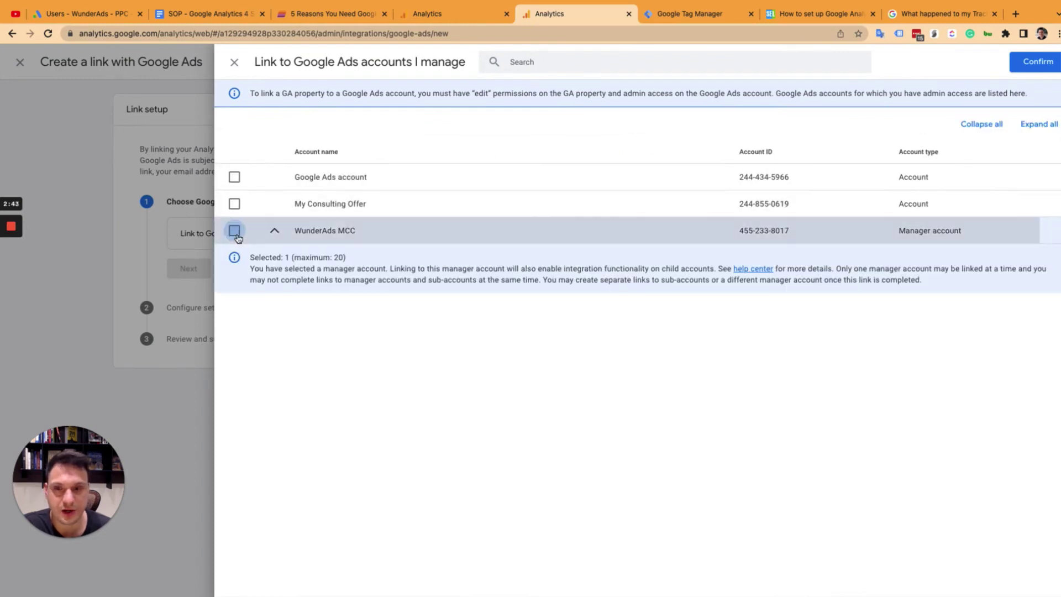
pyautogui.click(273, 232)
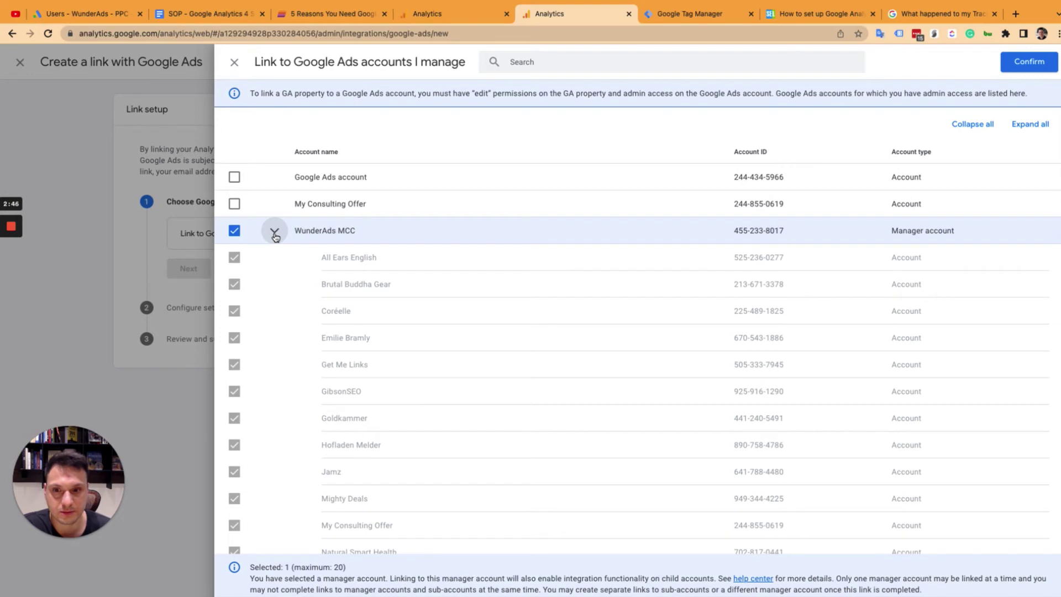
pyautogui.click(275, 235)
pyautogui.click(234, 231)
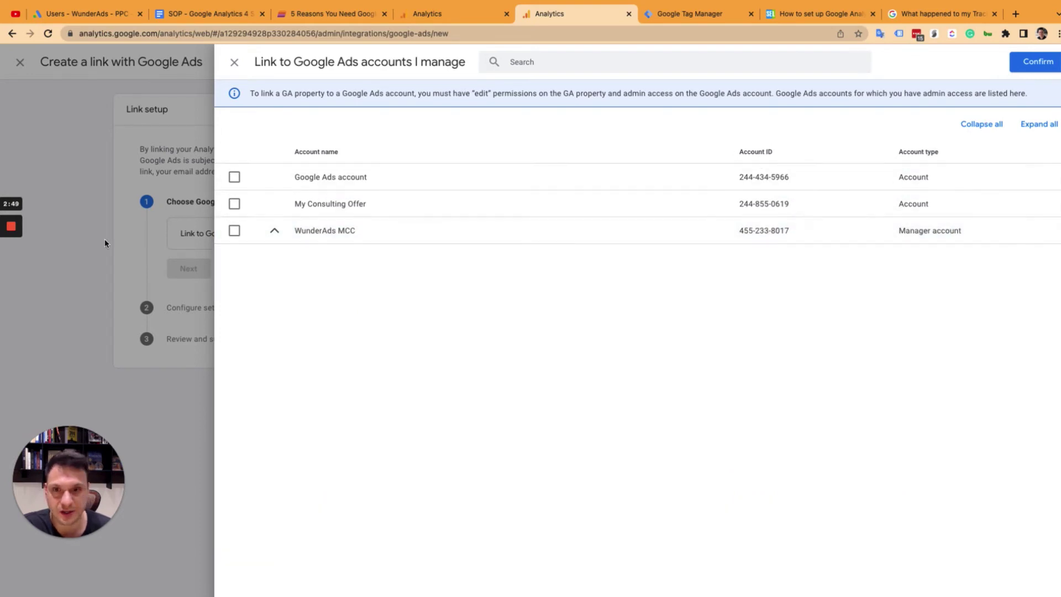
pyautogui.moveTo(10, 235)
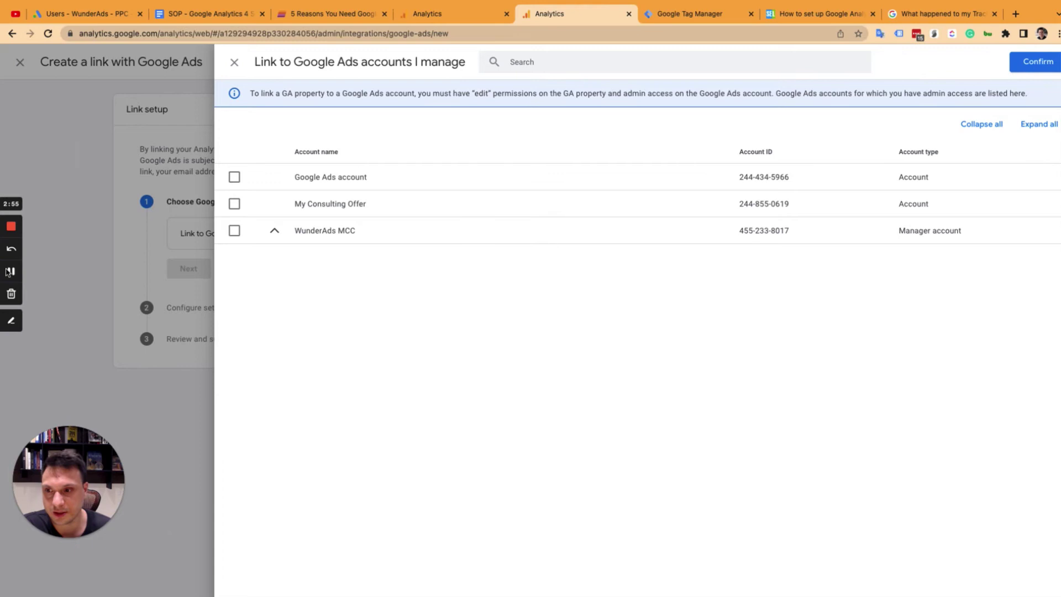
pyautogui.click(10, 271)
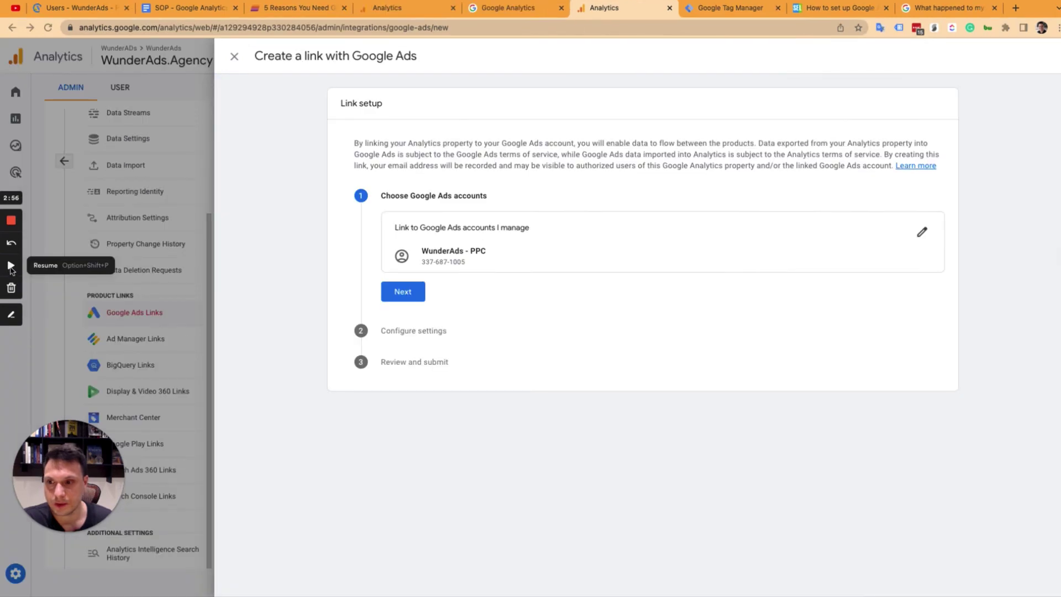
pyautogui.click(11, 267)
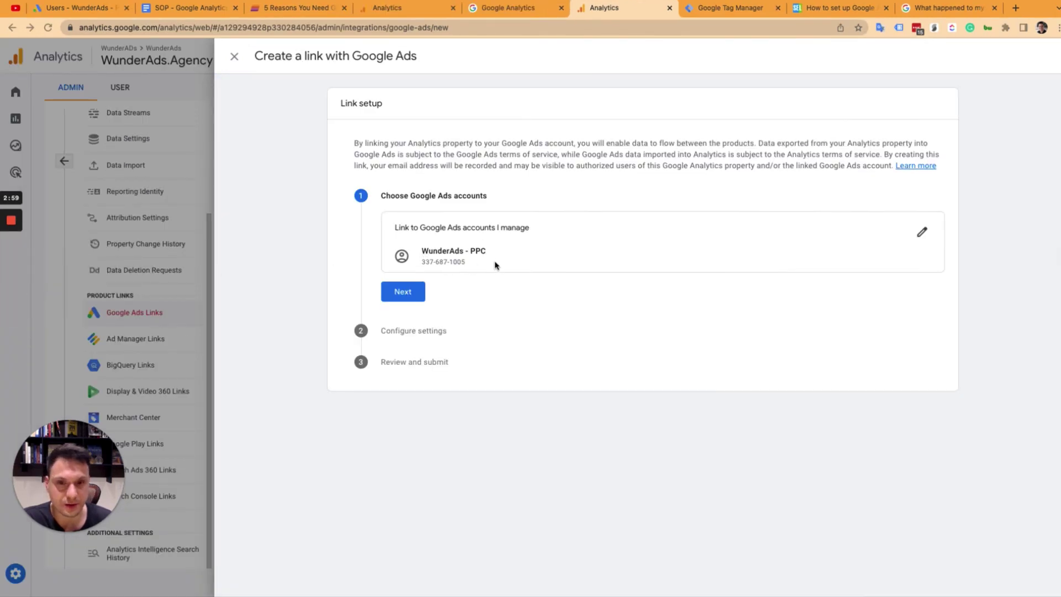
# - Submit the link to the WunderAds - PPC account with personalized advertising and auto-tagging enabled, and dismiss the satisfaction survey
pyautogui.click(414, 295)
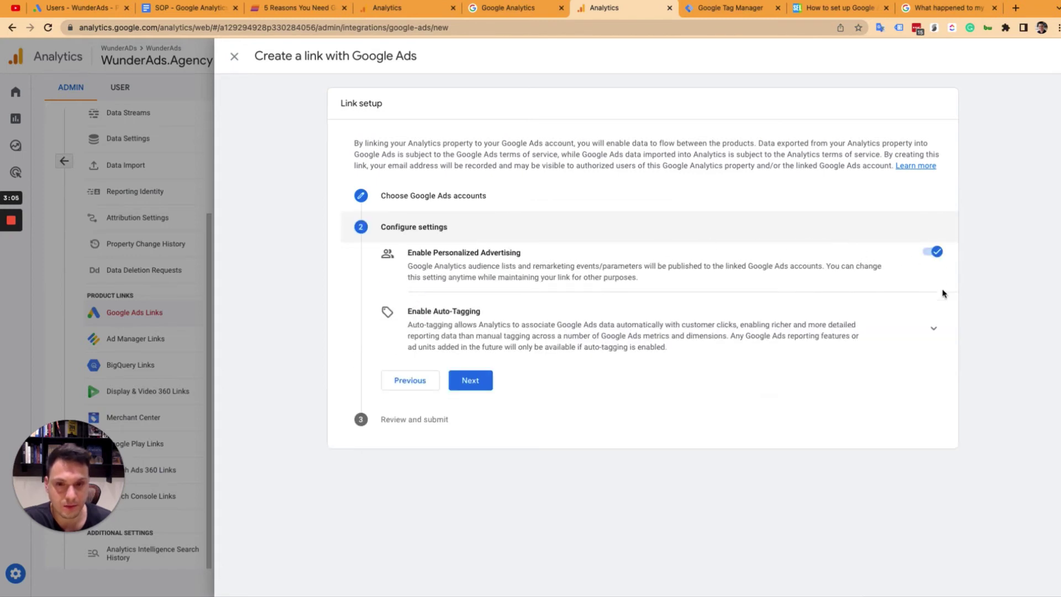
pyautogui.click(934, 330)
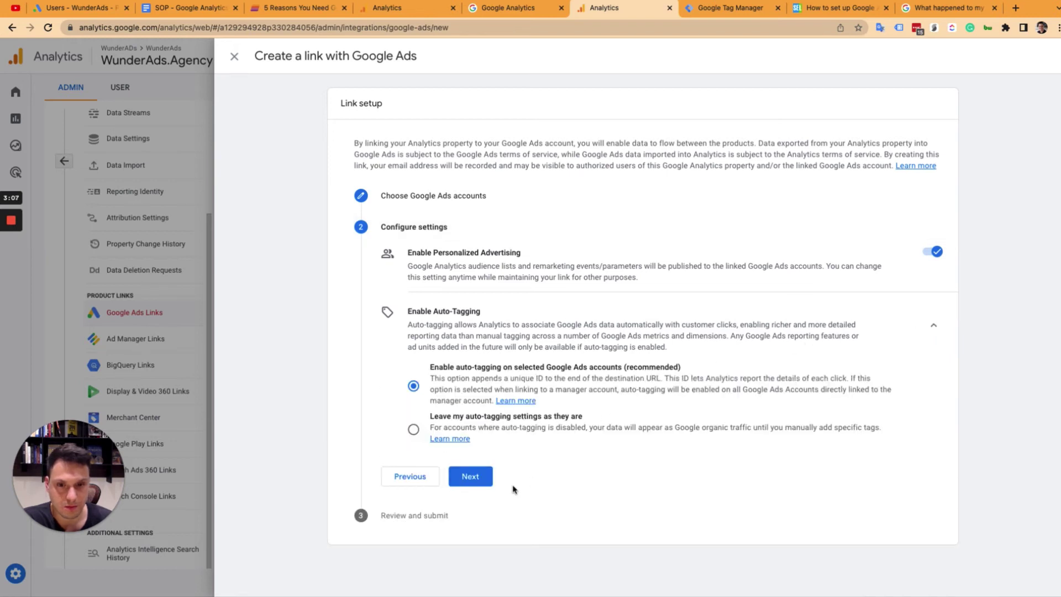
pyautogui.click(468, 477)
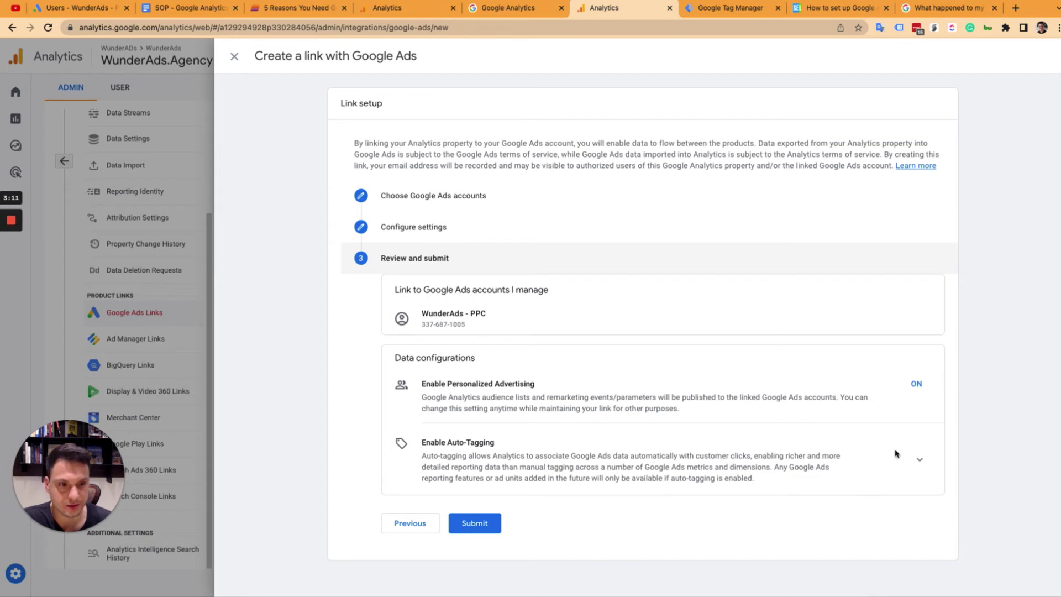
pyautogui.click(475, 527)
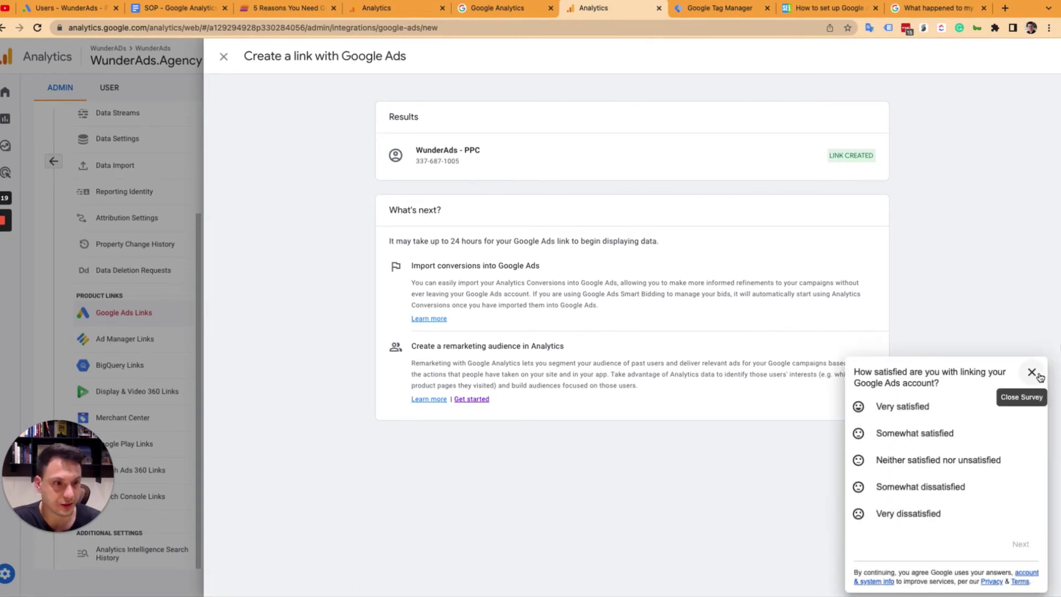
pyautogui.click(1033, 373)
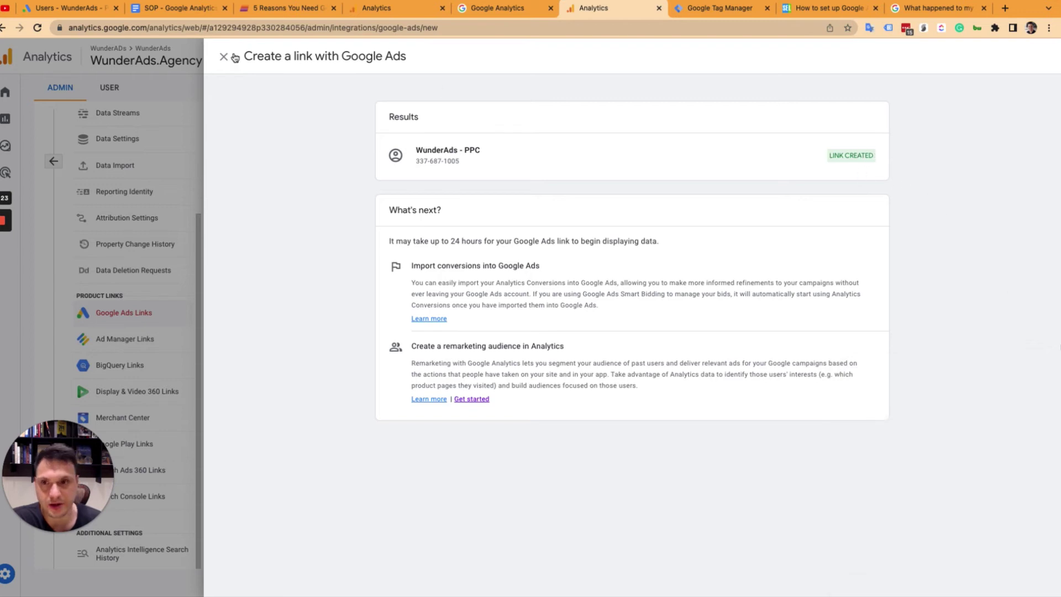
# - Leave the Google Ads link results and examine how a new Merchant Center link is set up for the property
pyautogui.click(223, 56)
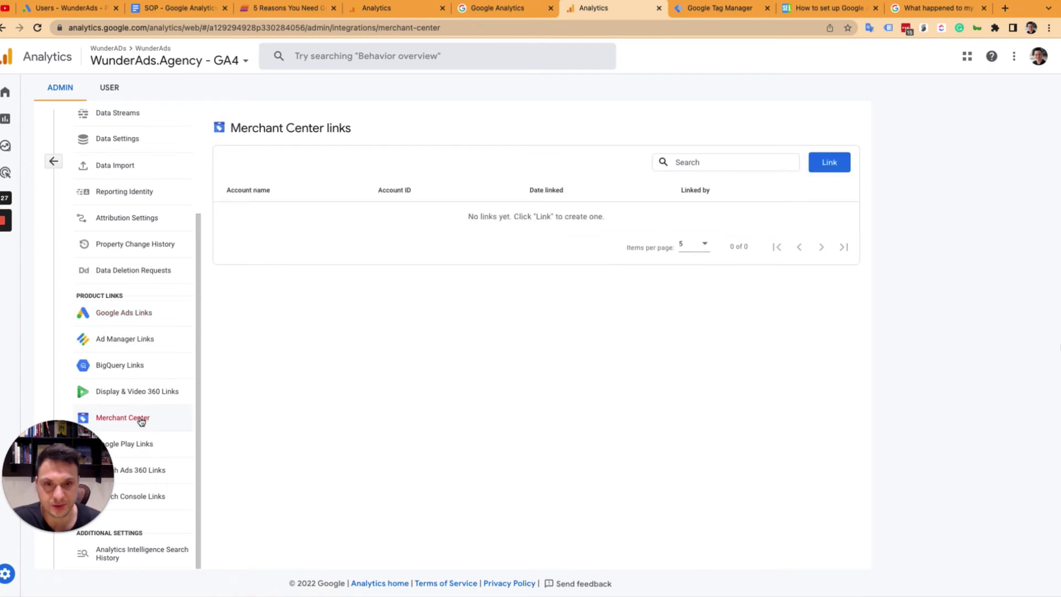
pyautogui.moveTo(138, 421); pyautogui.dragTo(1021, 375)
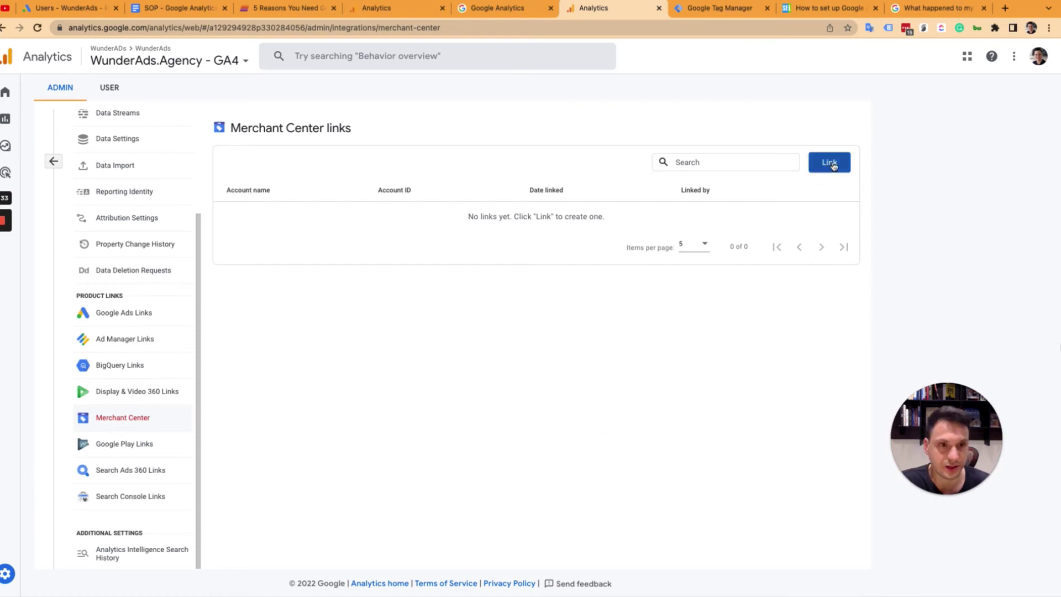
pyautogui.click(831, 164)
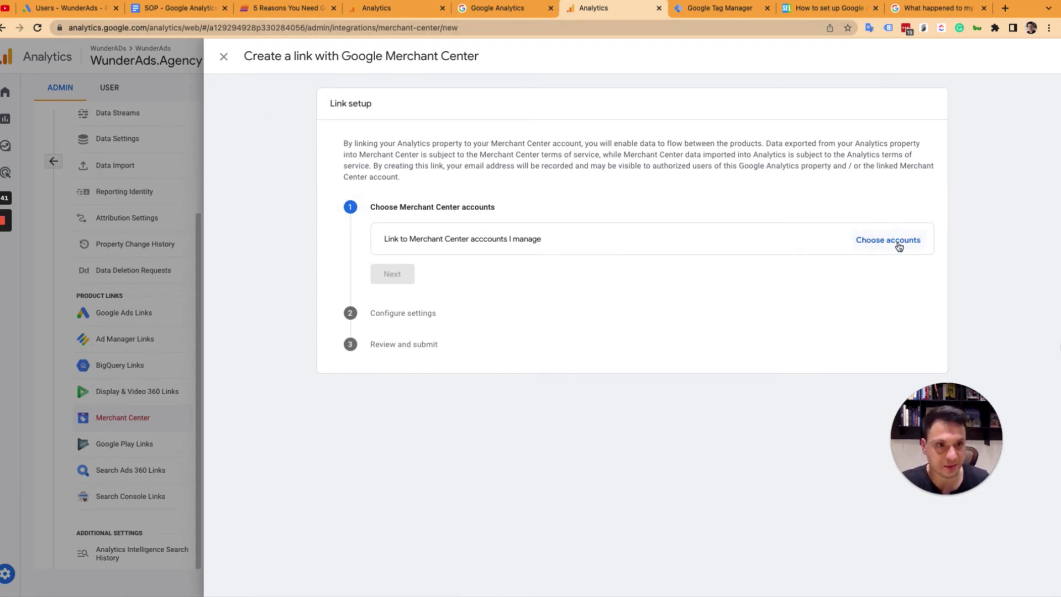
pyautogui.click(224, 56)
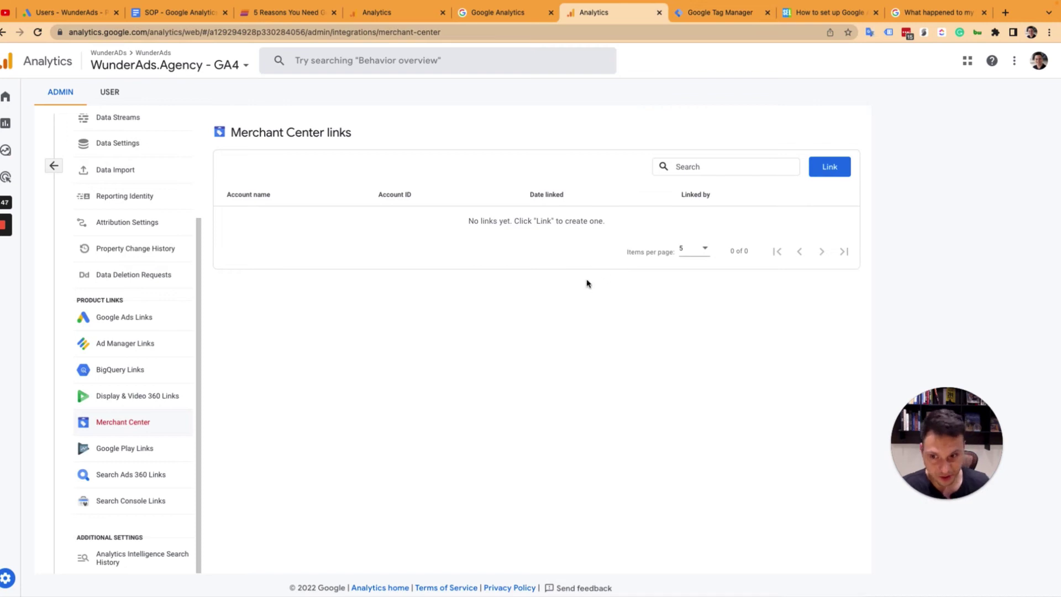
pyautogui.click(10, 270)
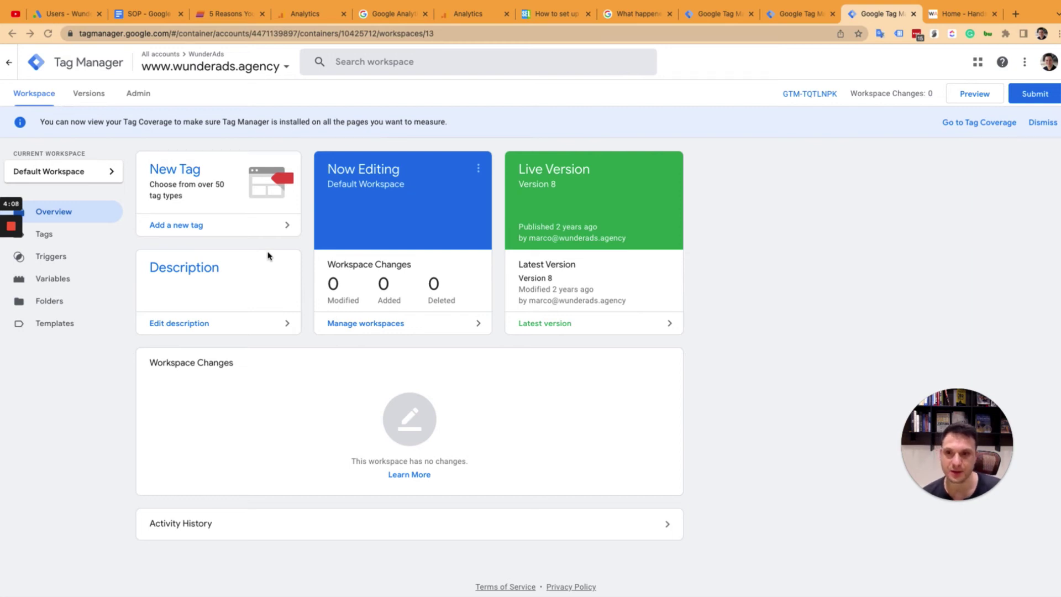
pyautogui.click(193, 174)
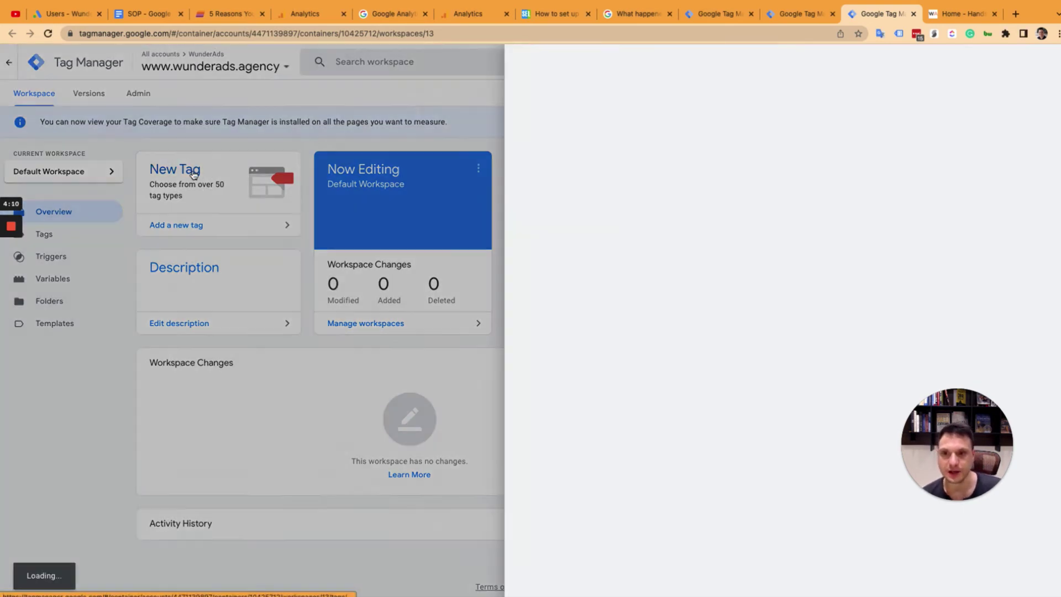
pyautogui.click(701, 170)
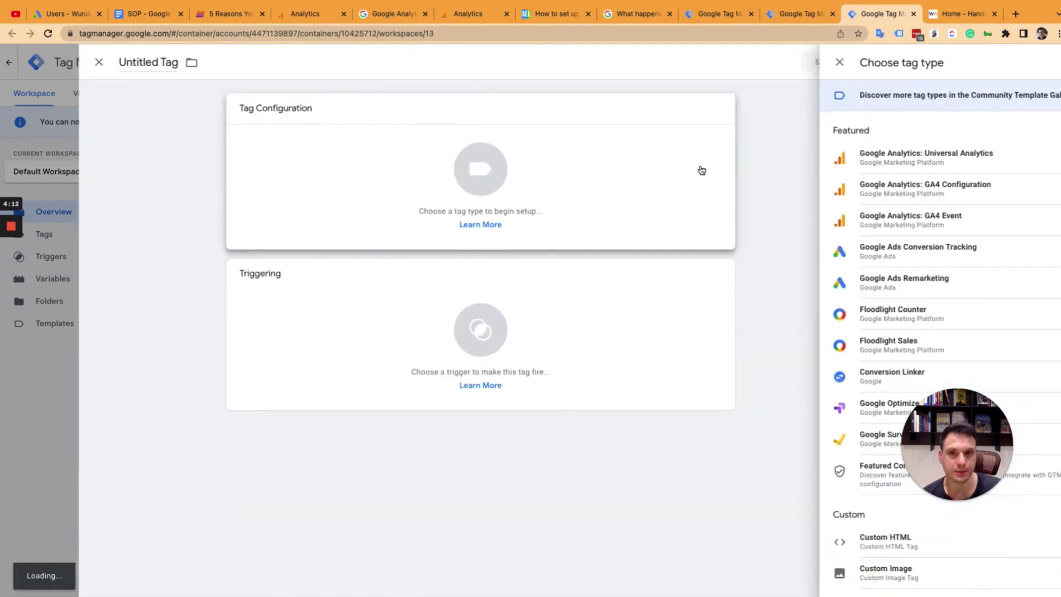
pyautogui.click(101, 72)
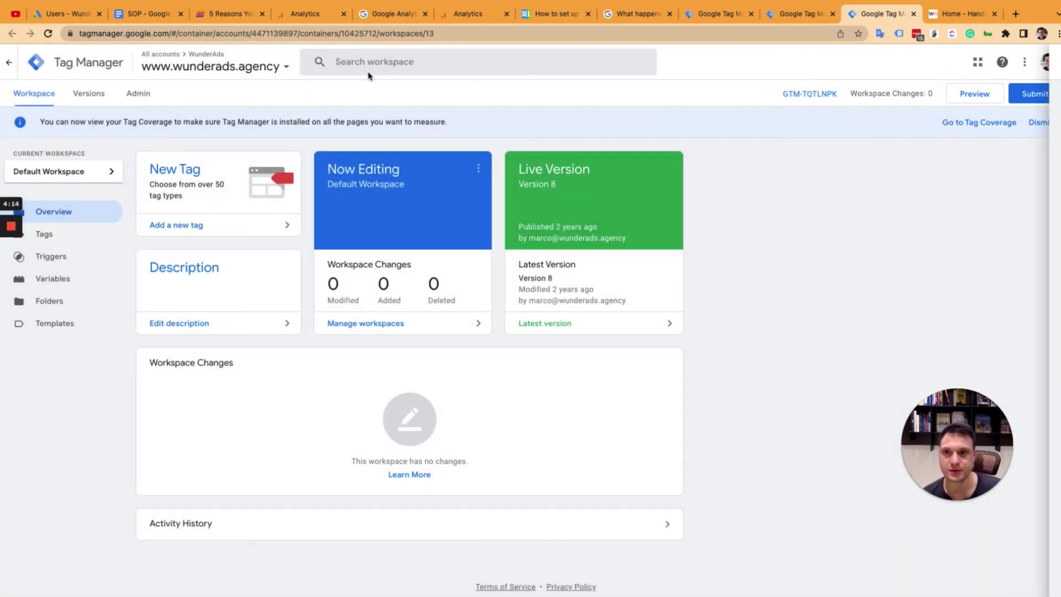
pyautogui.click(176, 178)
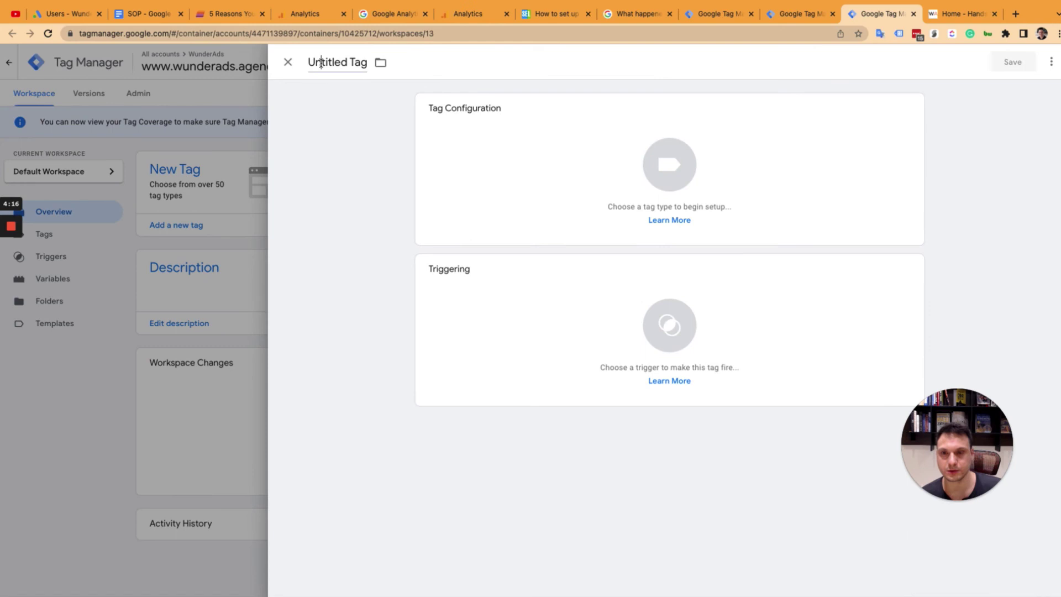
pyautogui.doubleClick(321, 63)
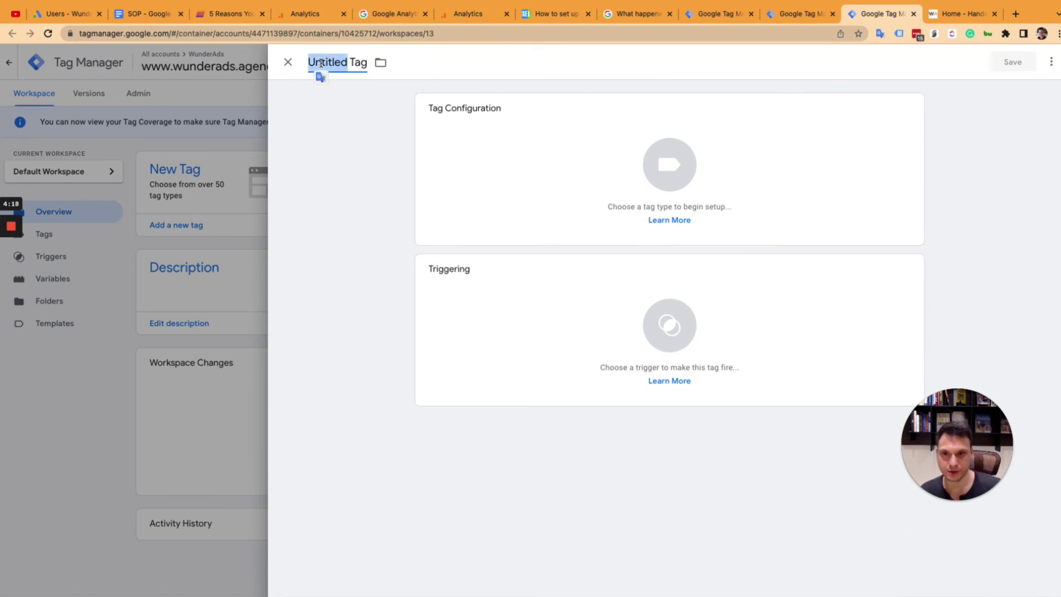
pyautogui.click(334, 62)
pyautogui.tripleClick(334, 62)
pyautogui.write('GA4')
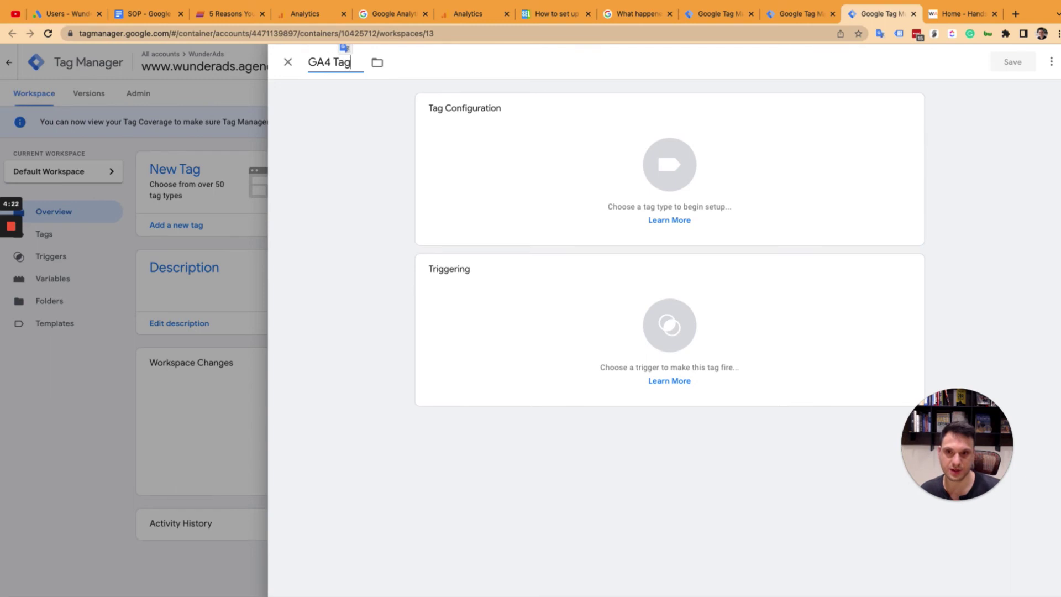
# - Set the tag type to Google Analytics: GA4 Configuration and read the help note on the Measurement ID format
pyautogui.click(711, 160)
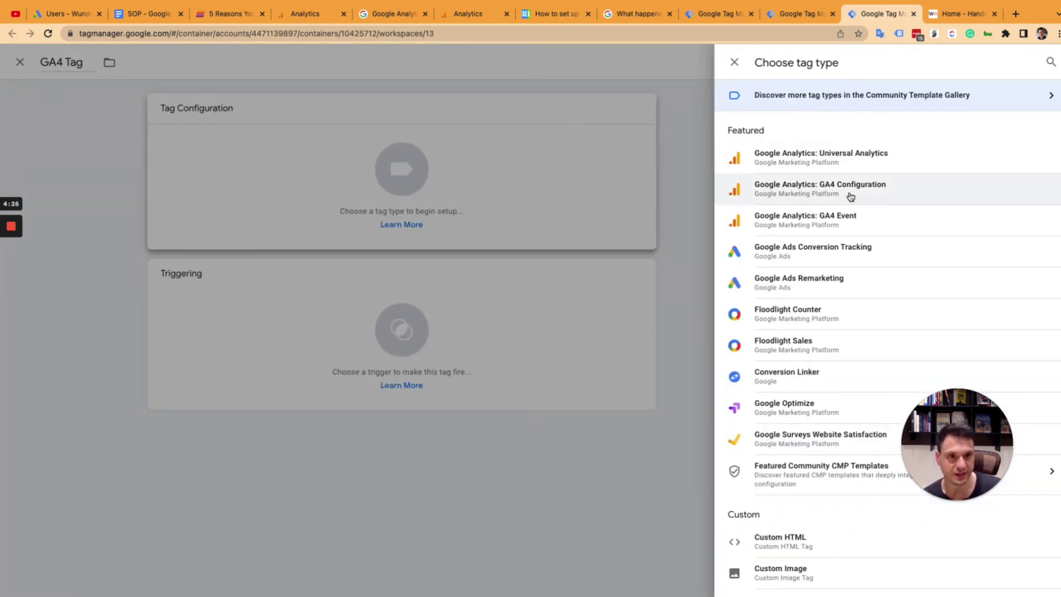
pyautogui.click(850, 197)
pyautogui.click(524, 224)
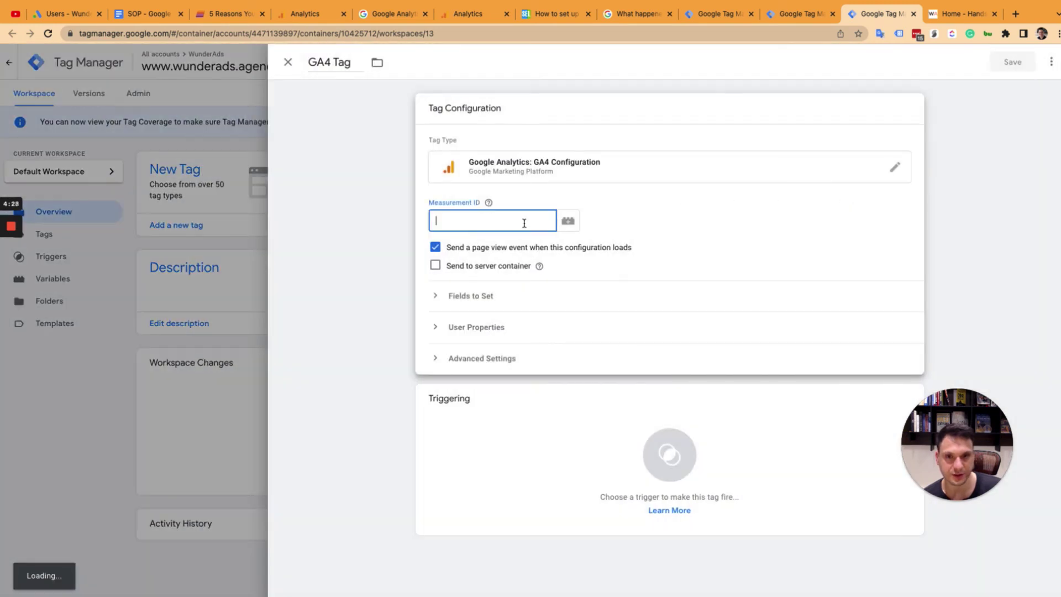
pyautogui.click(489, 206)
pyautogui.moveTo(622, 223); pyautogui.dragTo(707, 224)
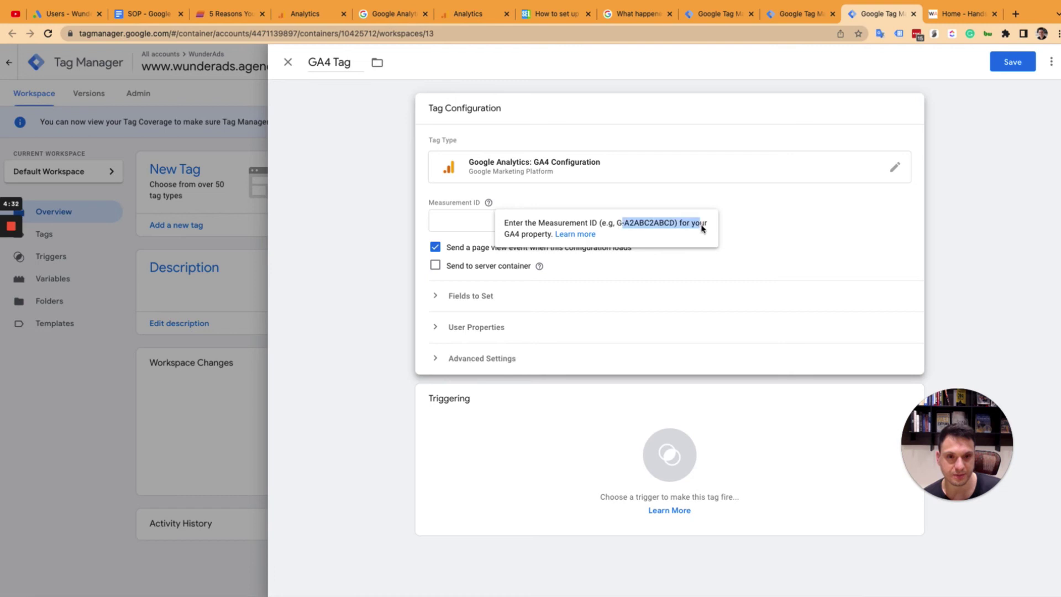
# - Switch to Google Analytics and copy the Measurement ID from the WunderAds.Agency - GA4 web data stream
pyautogui.click(462, 15)
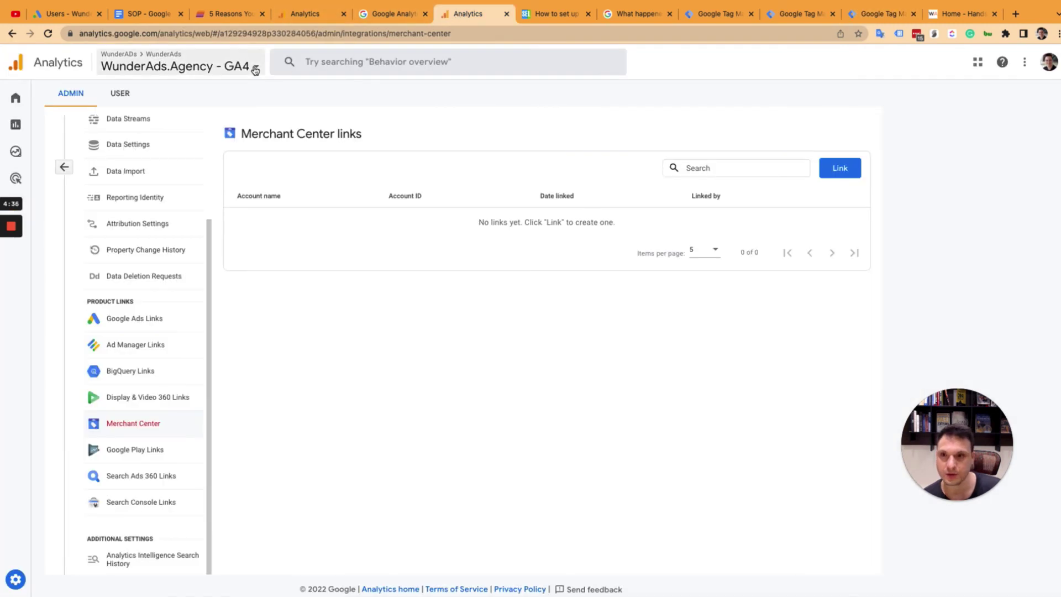
pyautogui.click(255, 69)
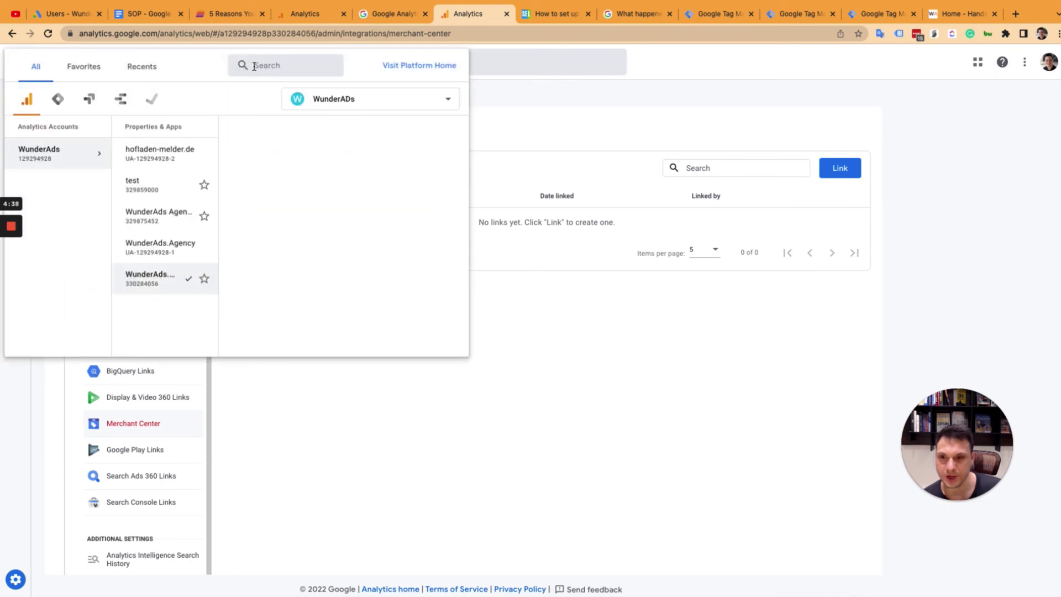
pyautogui.moveTo(147, 288); pyautogui.dragTo(3, 264)
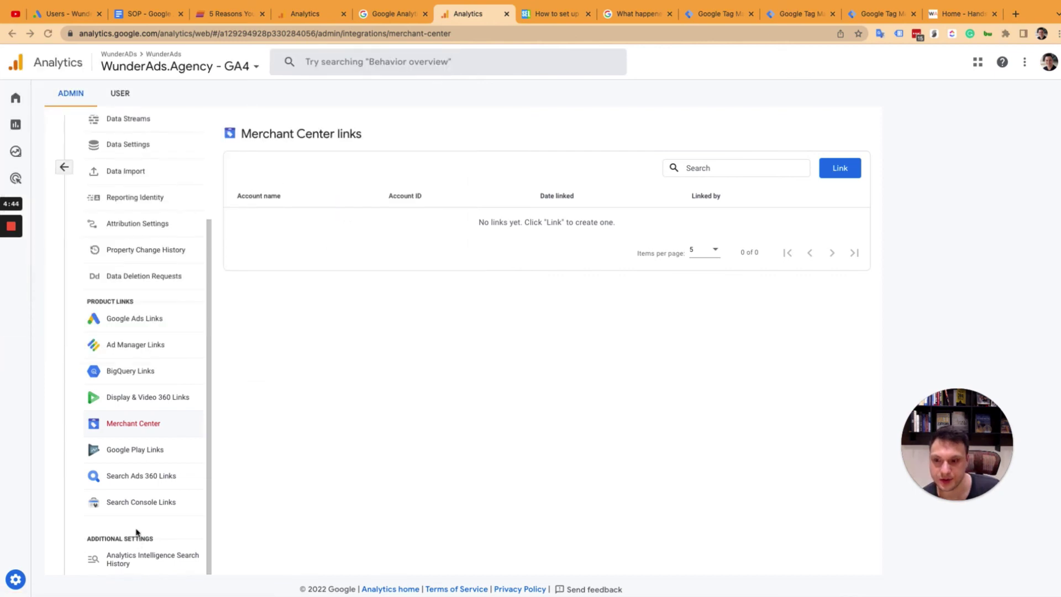
pyautogui.click(18, 580)
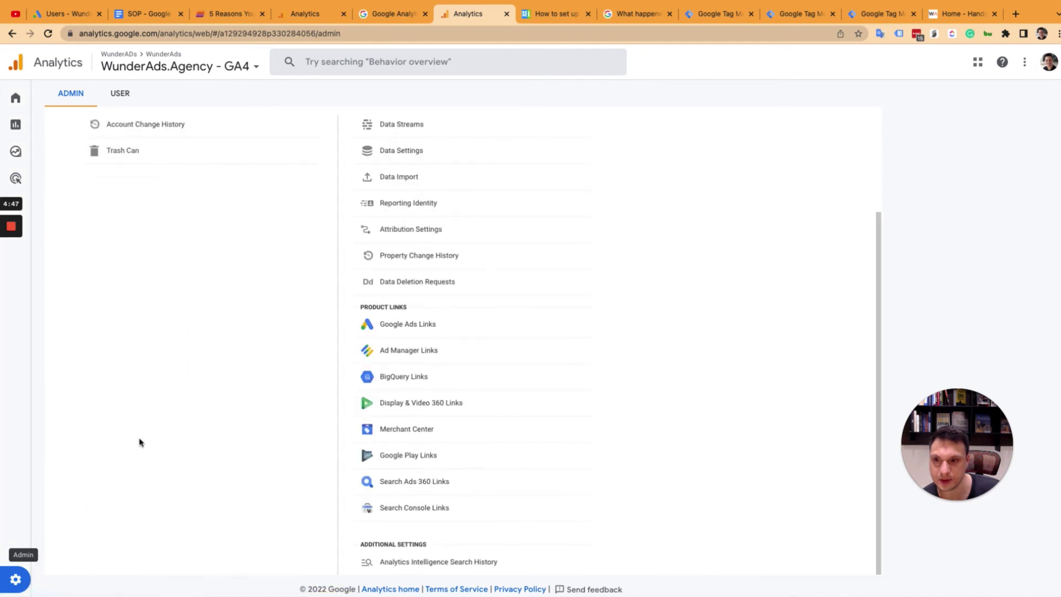
pyautogui.scroll(3, 364, 304)
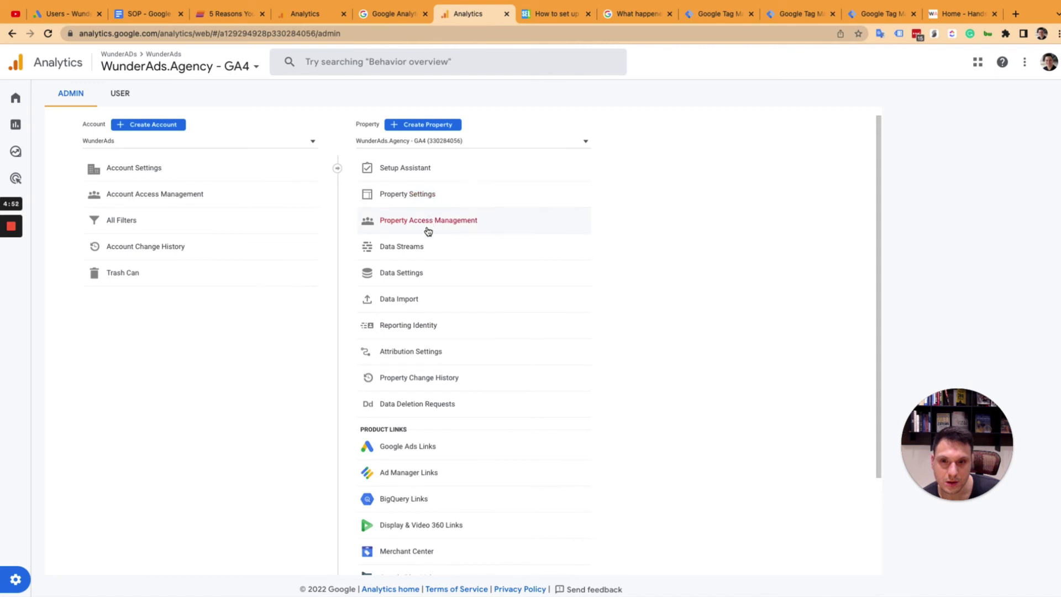
pyautogui.click(422, 251)
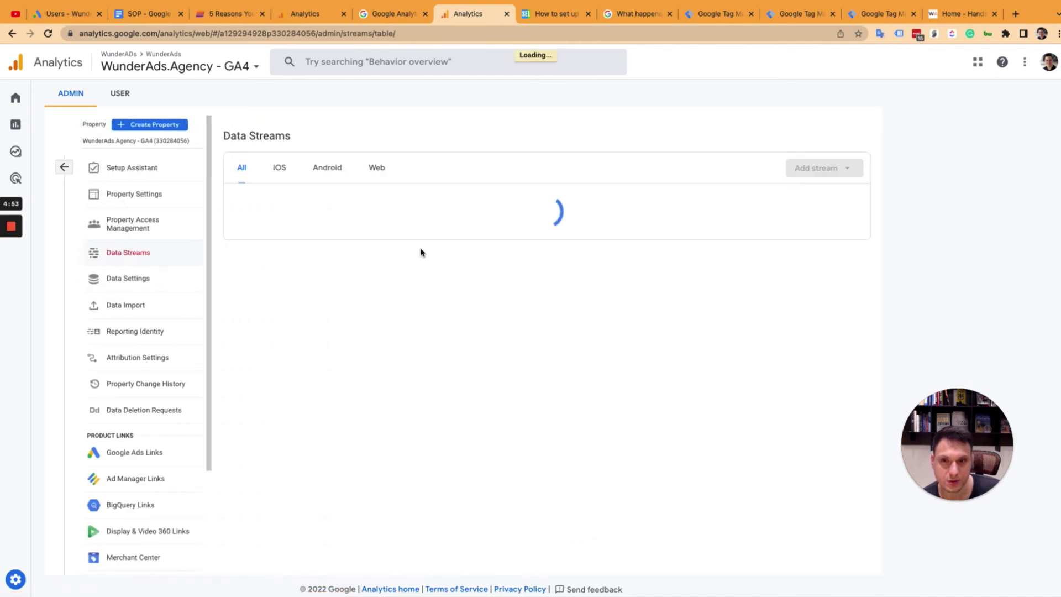
pyautogui.click(325, 201)
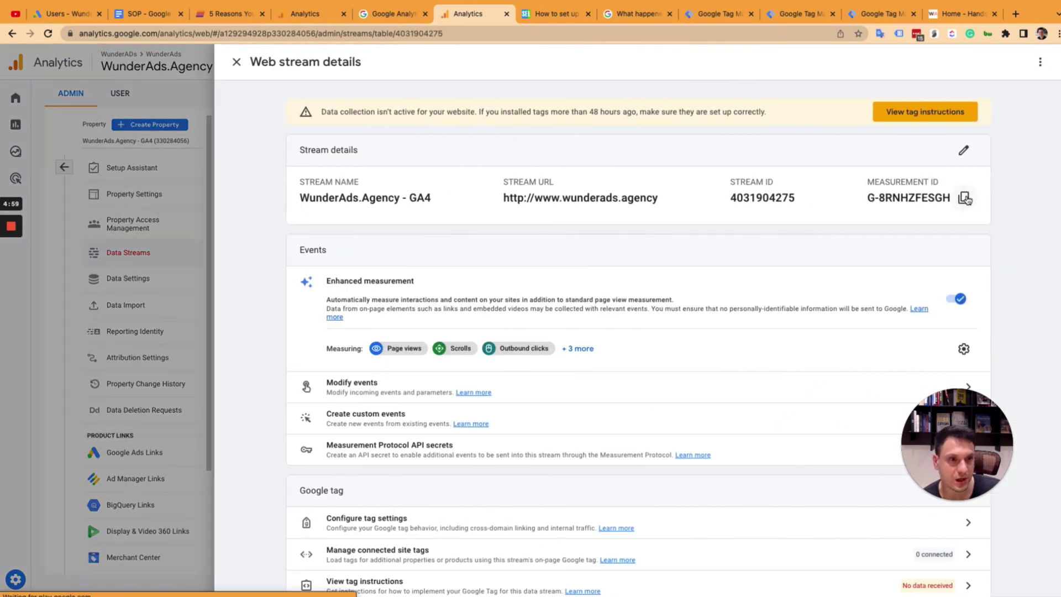
pyautogui.click(965, 199)
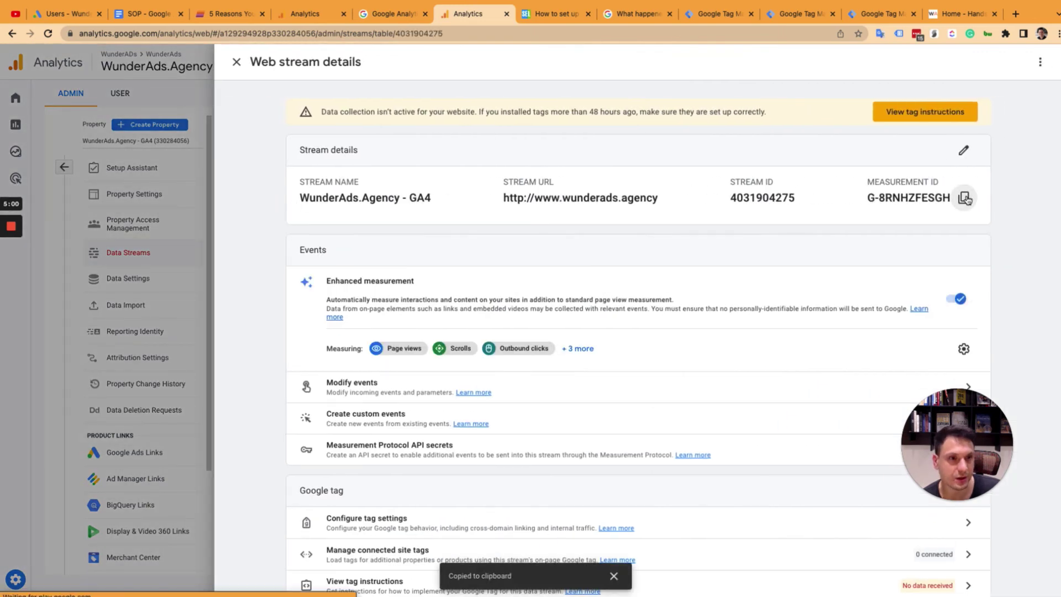
# - Return to the GA4 Tag in Google Tag Manager and paste the copied Measurement ID into its configuration
pyautogui.click(720, 21)
pyautogui.click(784, 15)
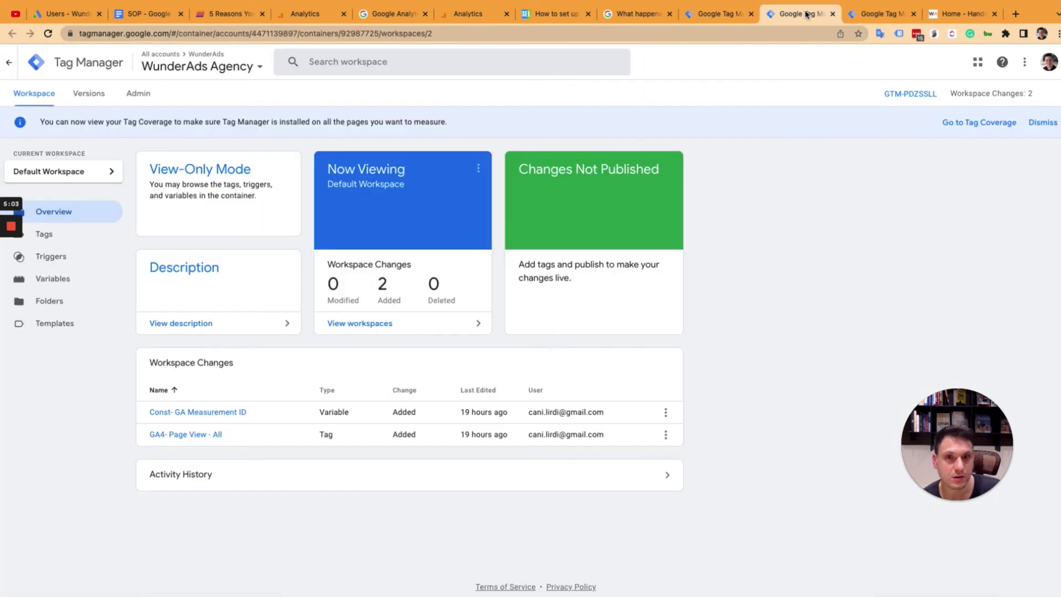
pyautogui.click(859, 14)
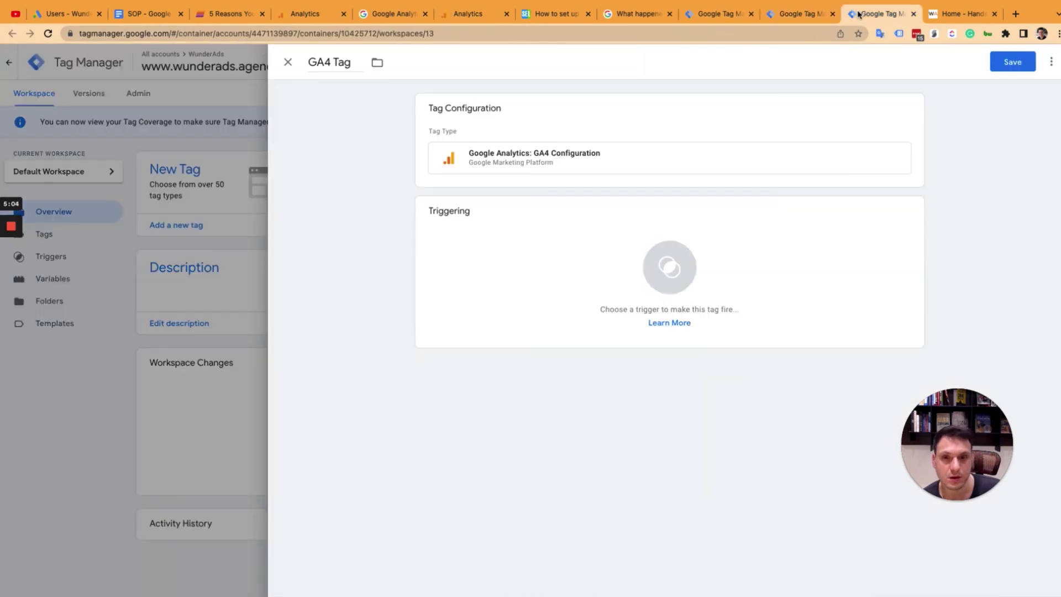
pyautogui.click(600, 157)
pyautogui.click(473, 220)
pyautogui.press('super+v')
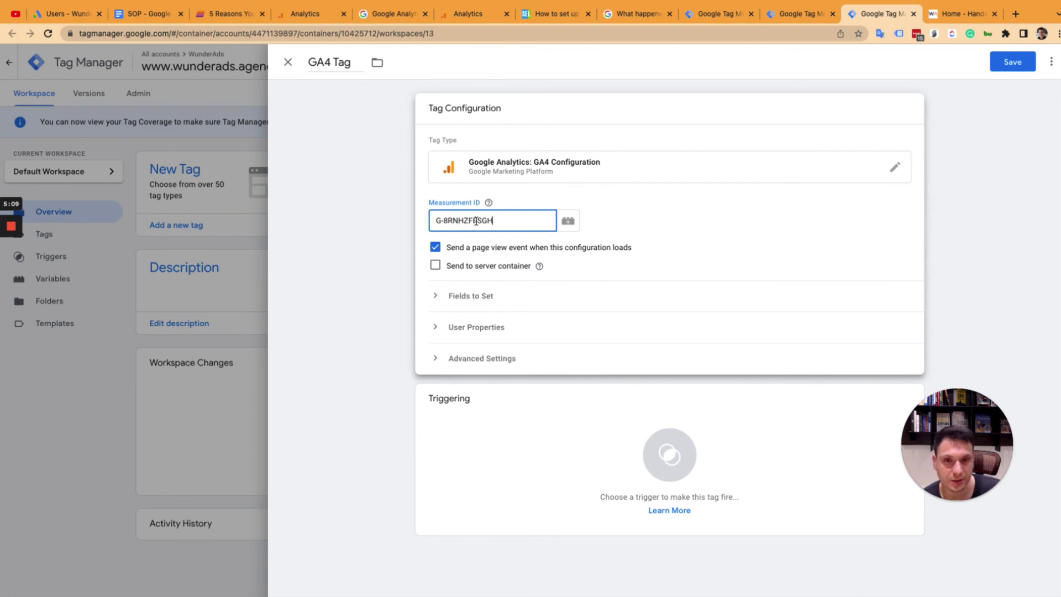
# - Add the All Pages page view trigger to the GA4 Tag and save the tag
pyautogui.click(671, 452)
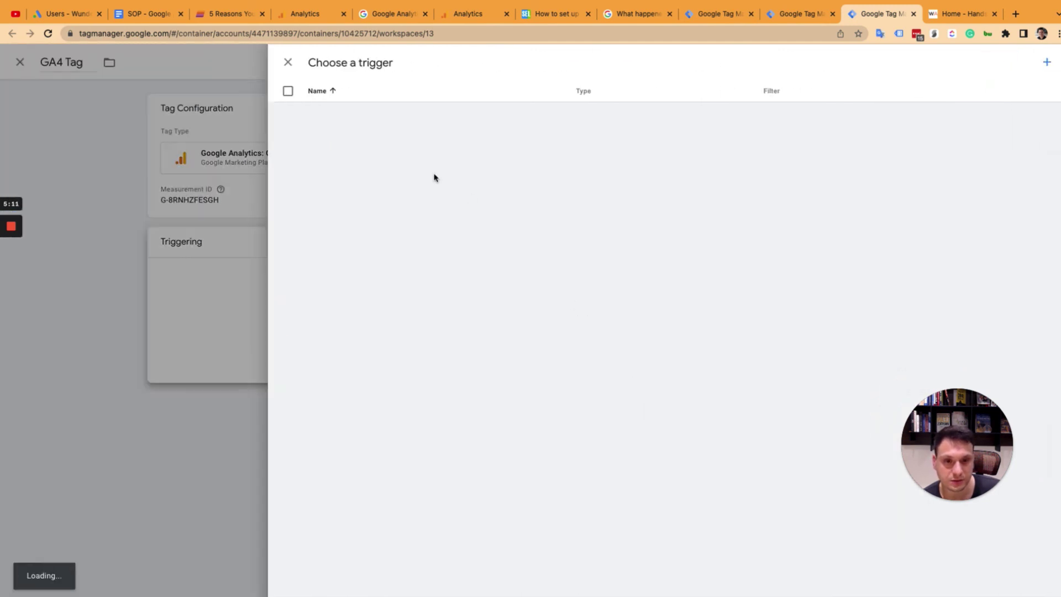
pyautogui.click(316, 117)
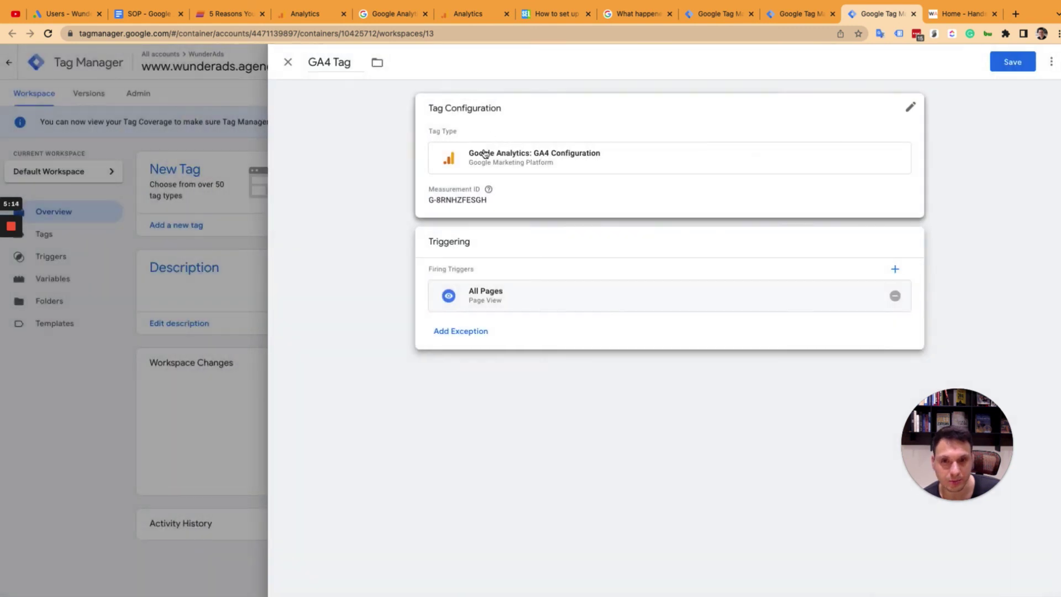
pyautogui.moveTo(11, 272)
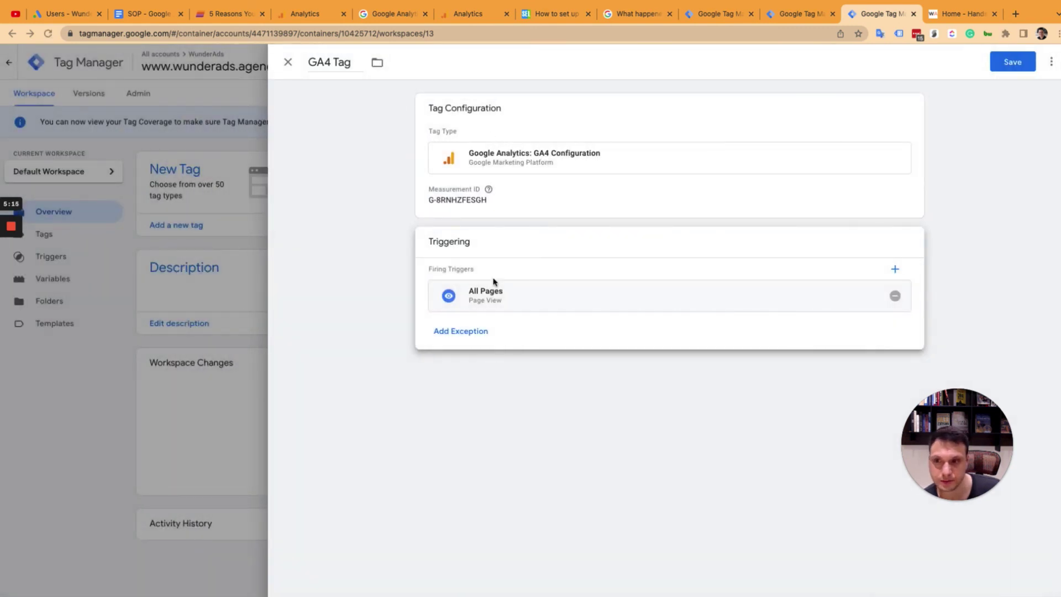
pyautogui.click(1012, 62)
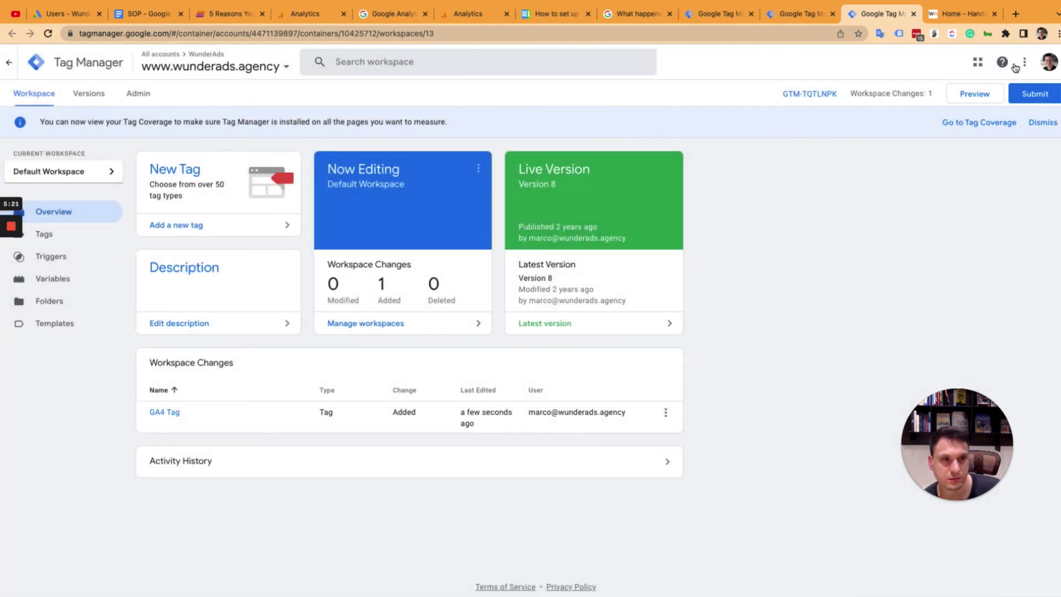
# - Submit the workspace changes with the version name "GA4 Implementation" and publish them to the Live environment
pyautogui.click(1032, 94)
pyautogui.click(475, 192)
pyautogui.write('Implementation')
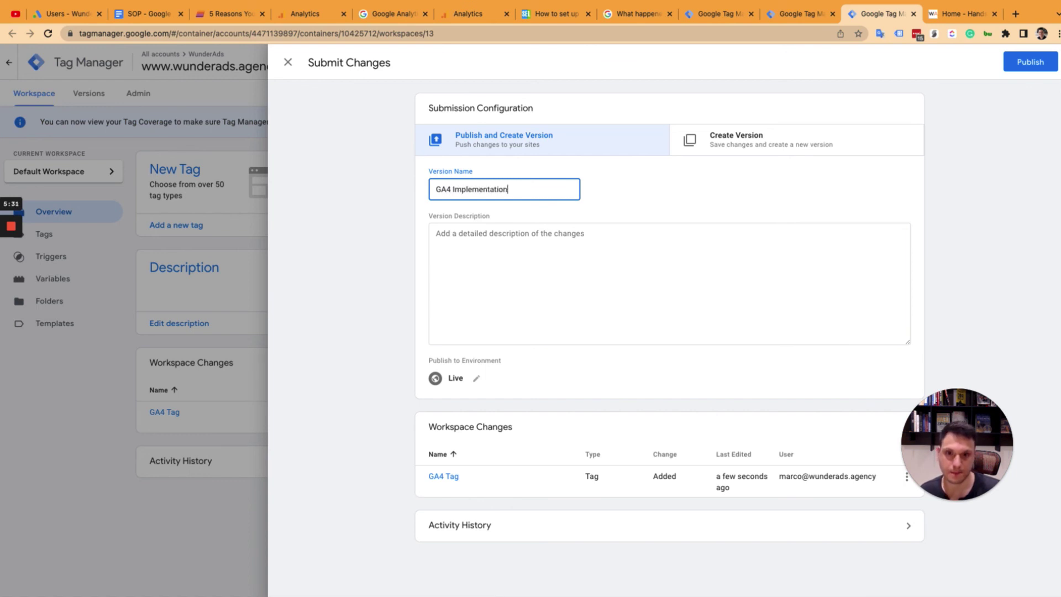
pyautogui.click(1030, 61)
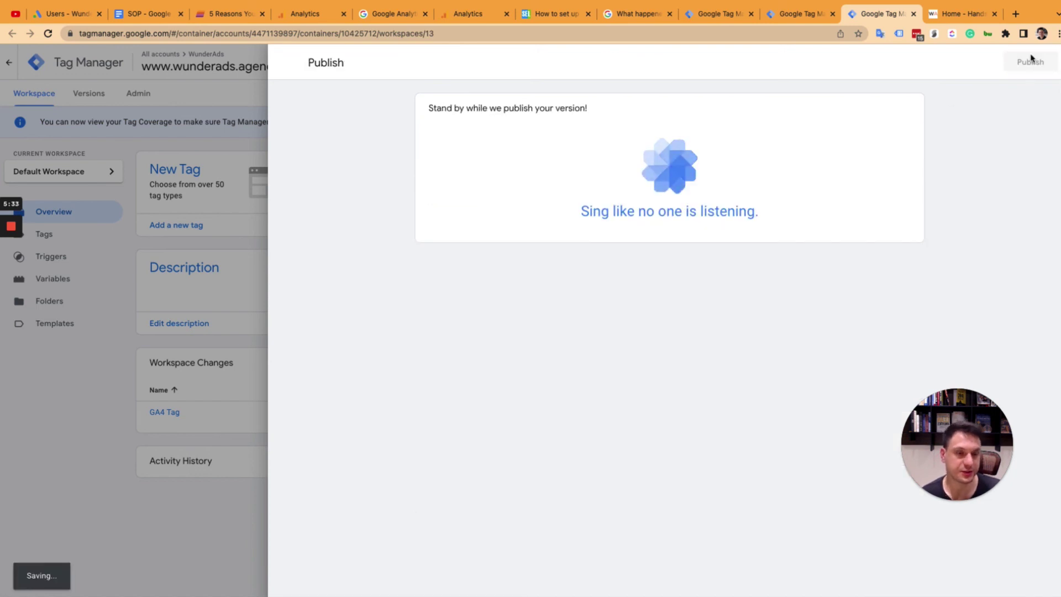